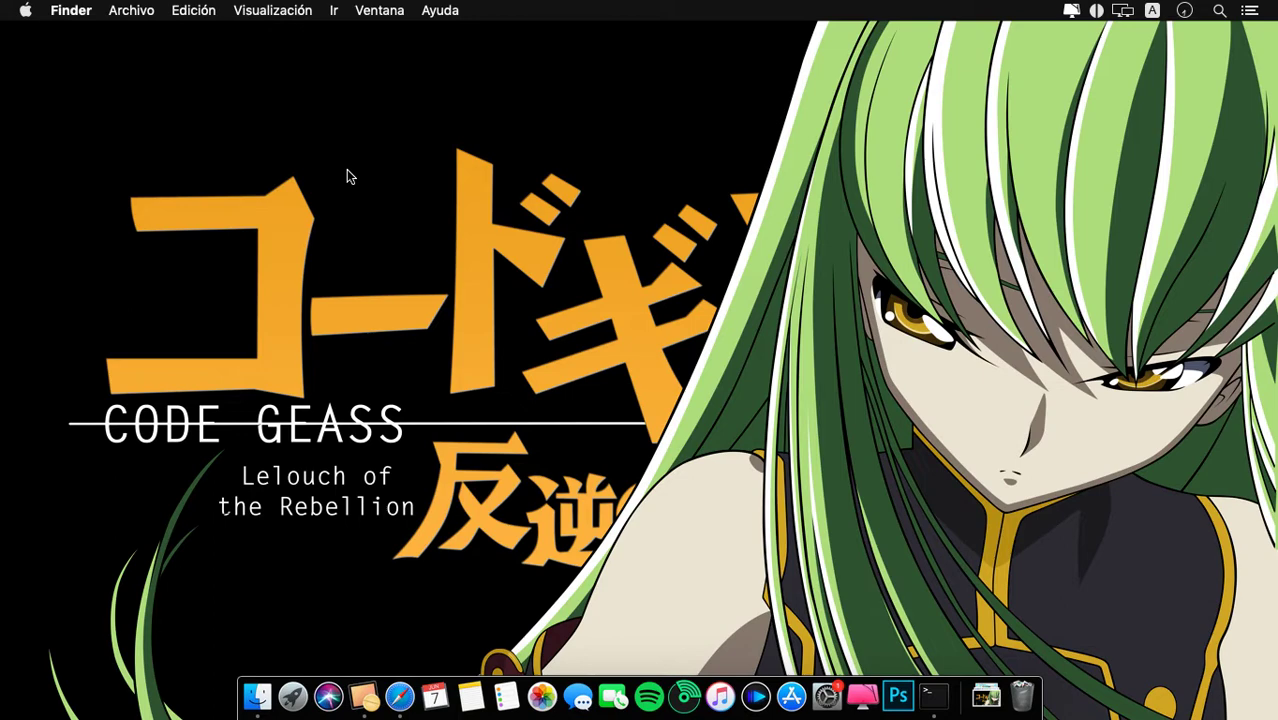
Step: Delete the Alfred application from Launchpad, confirm the removal, and return to the desktop
left_click(293, 700)
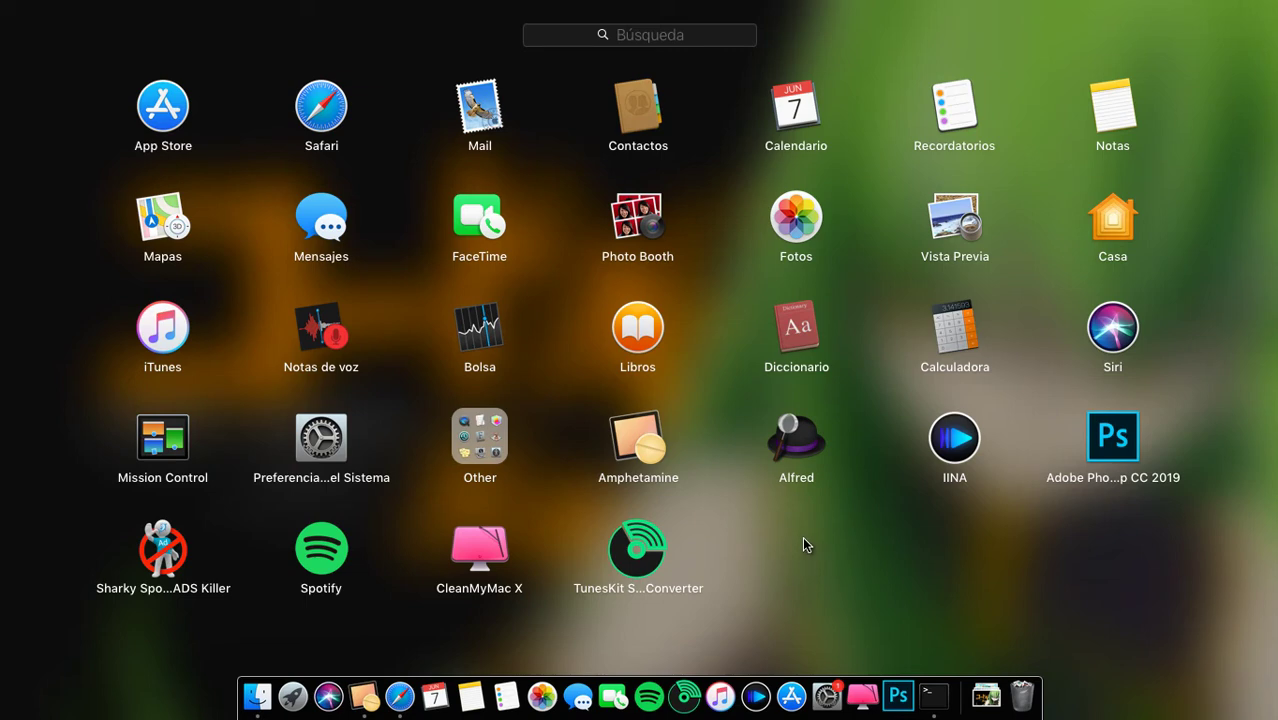
left_click(806, 438)
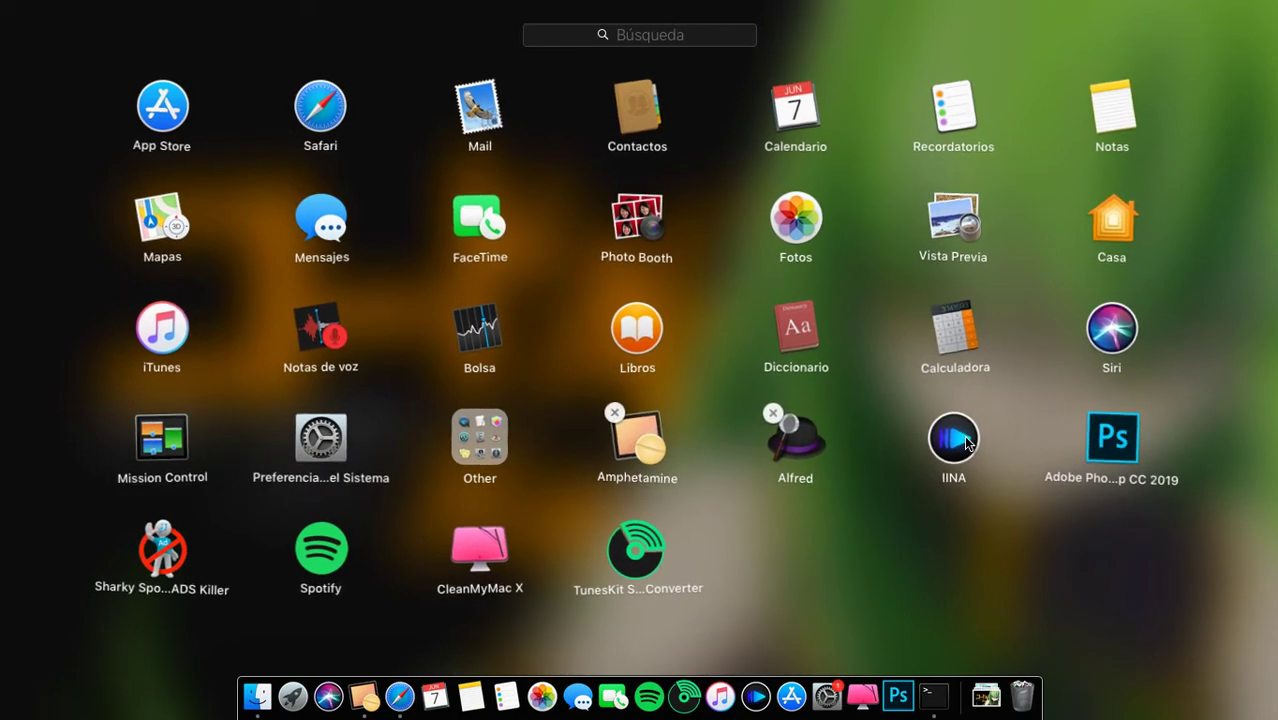
left_click(772, 413)
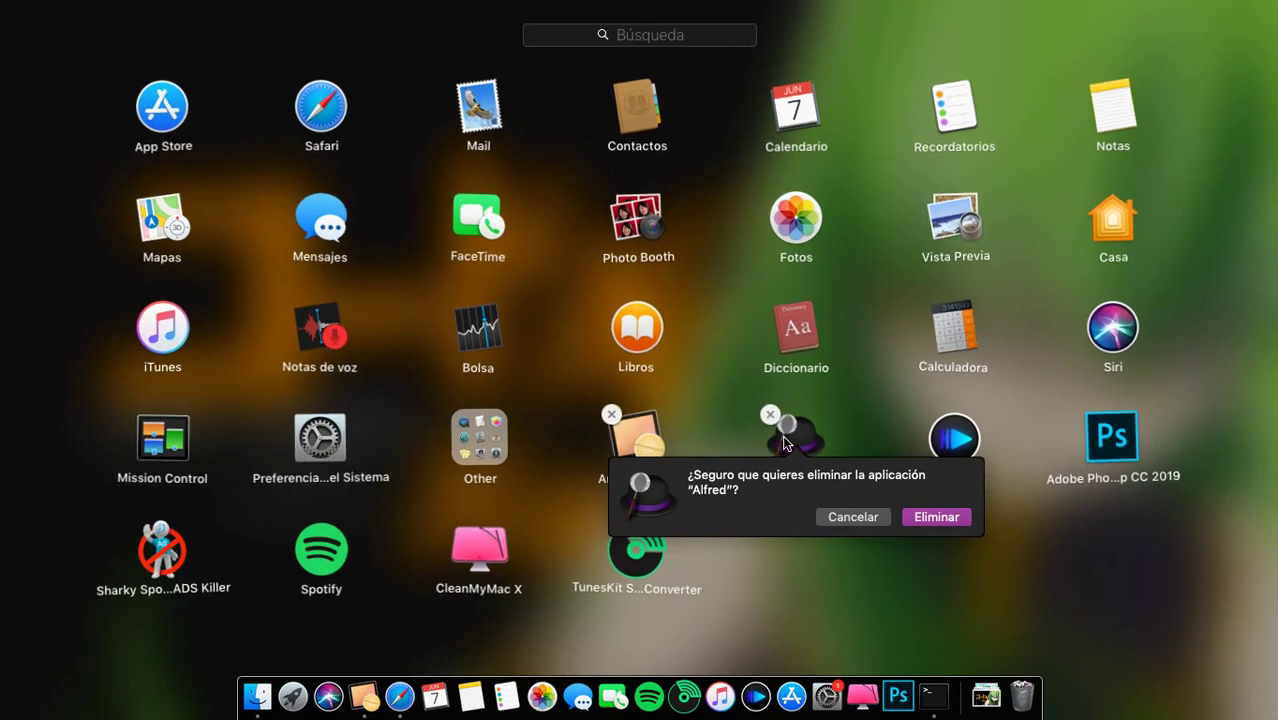
left_click(930, 518)
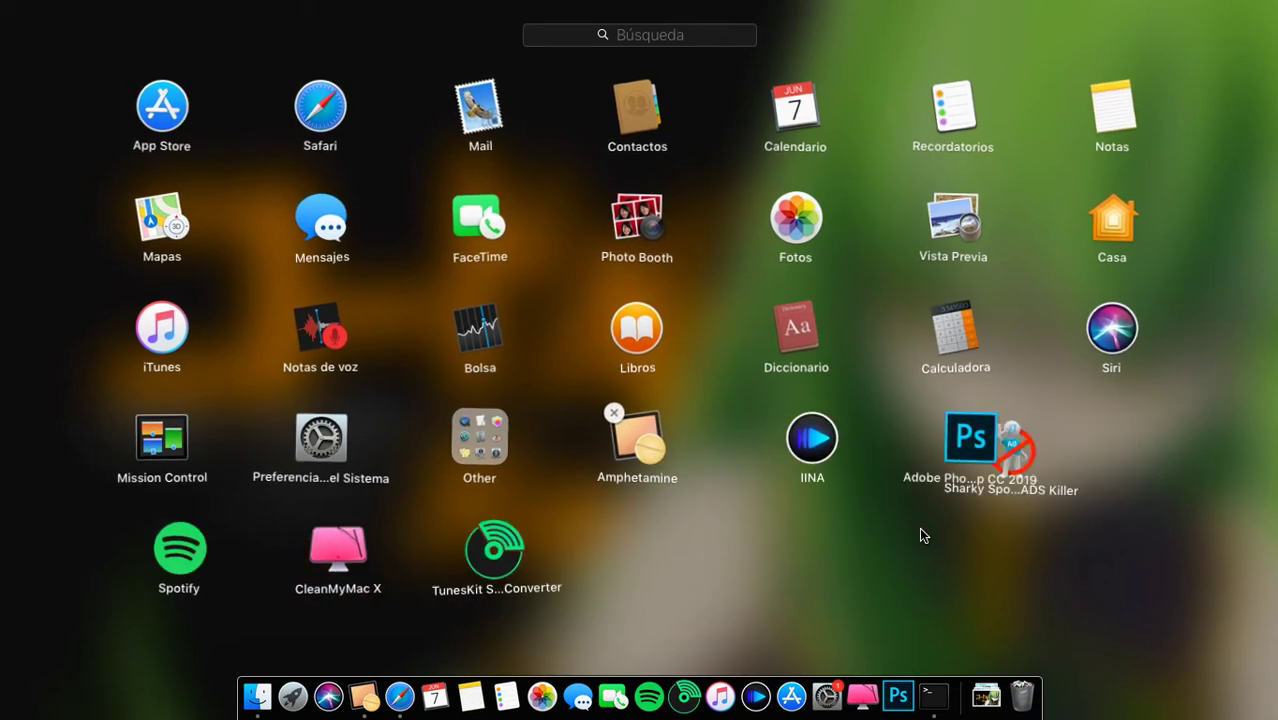
left_click(874, 558)
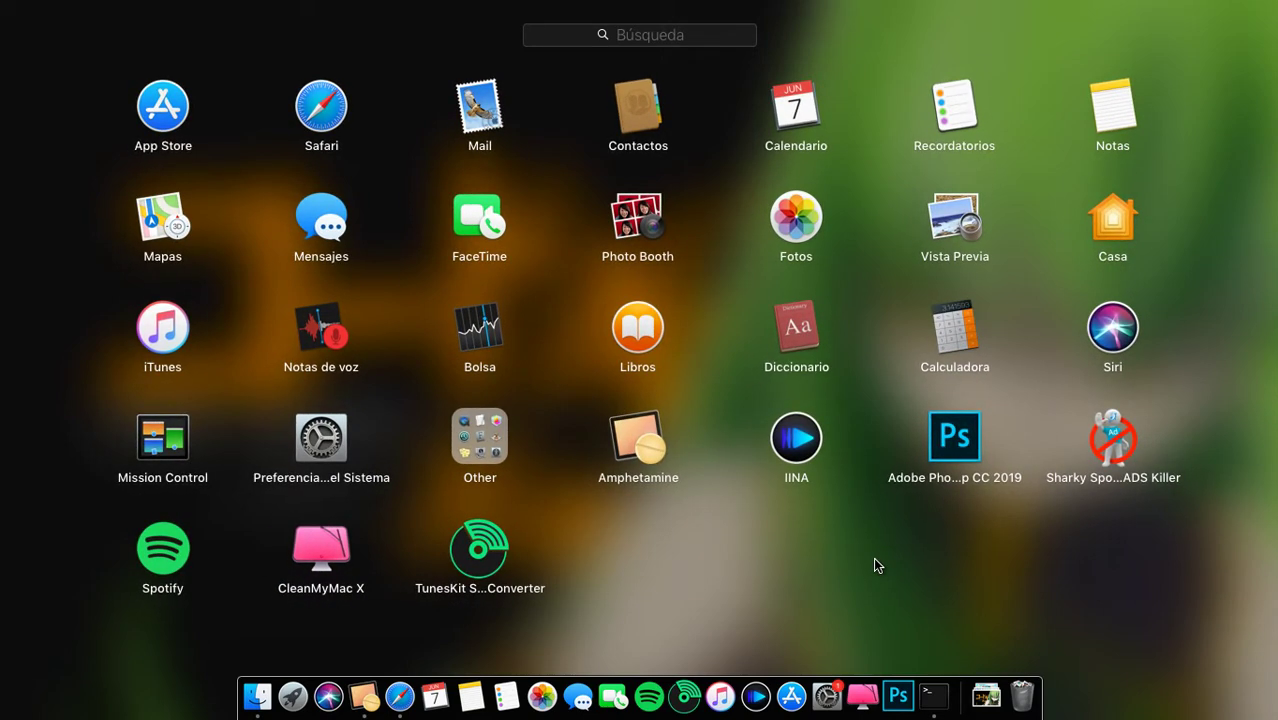
left_click(873, 565)
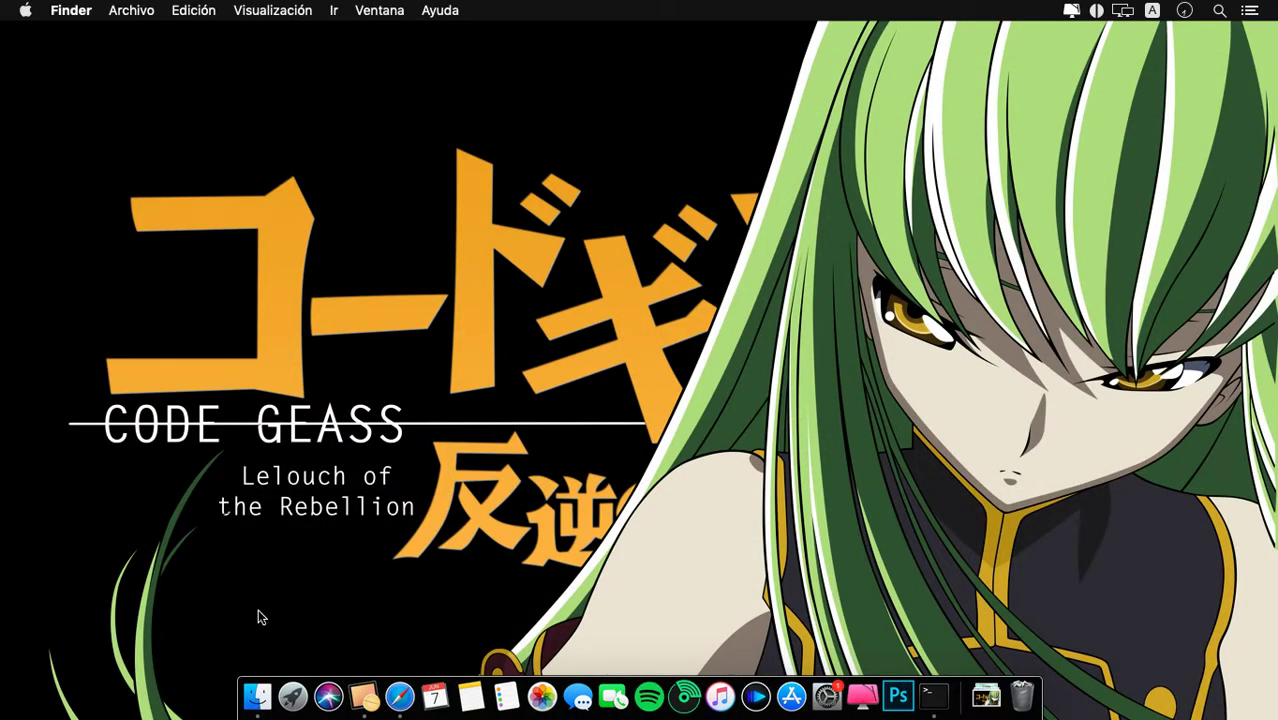
Step: Open the Applications folder in a new Finder window and move IINA to the trash
key("super+n")
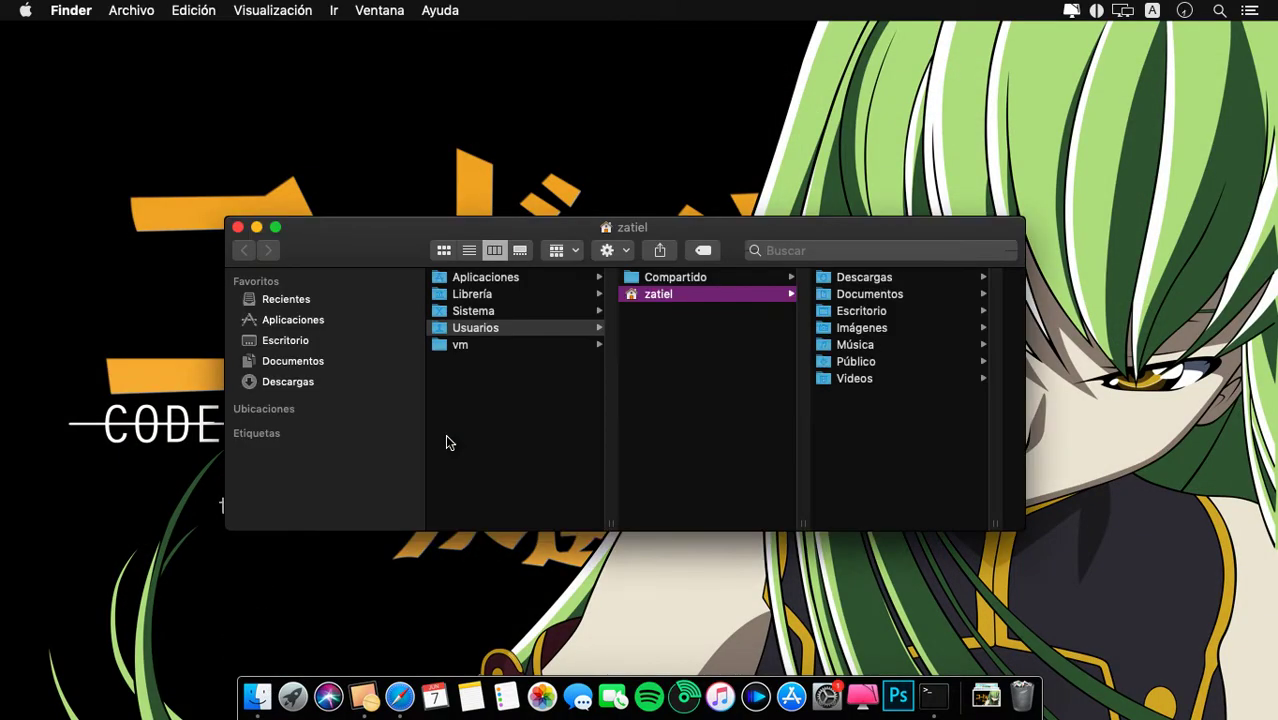
left_click(302, 326)
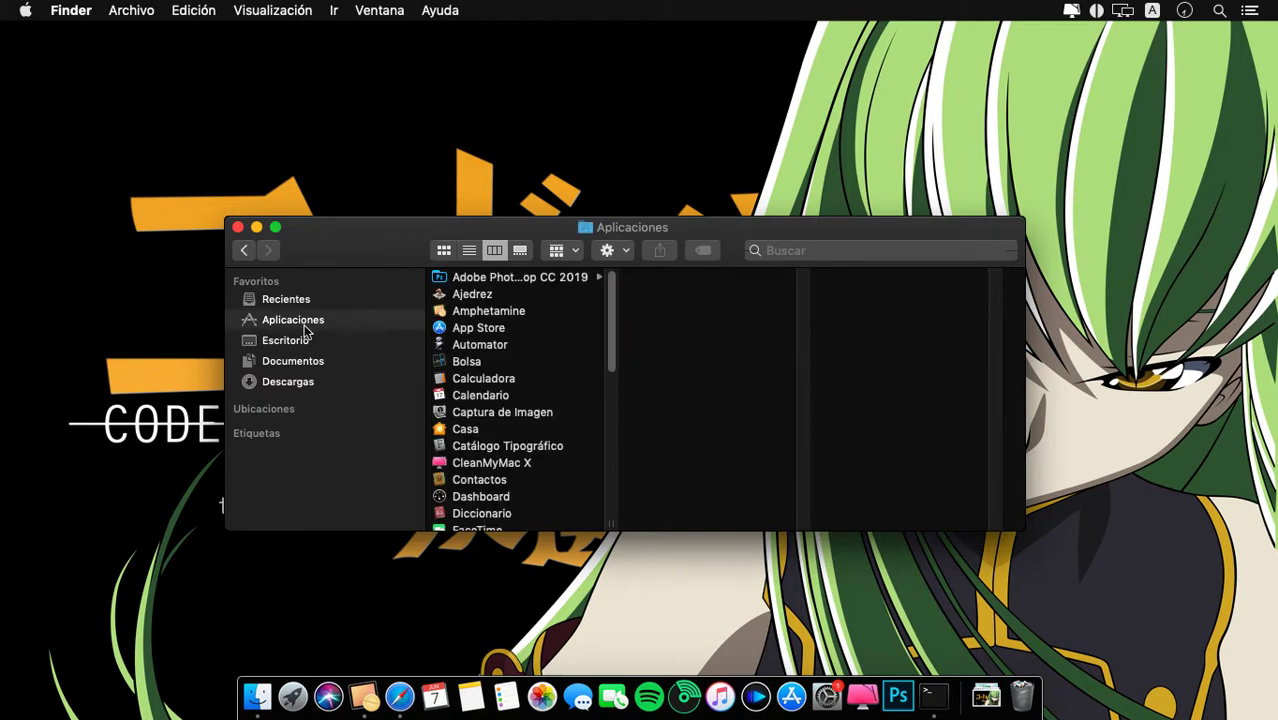
left_click_drag(606, 347, 614, 408)
left_click(475, 390)
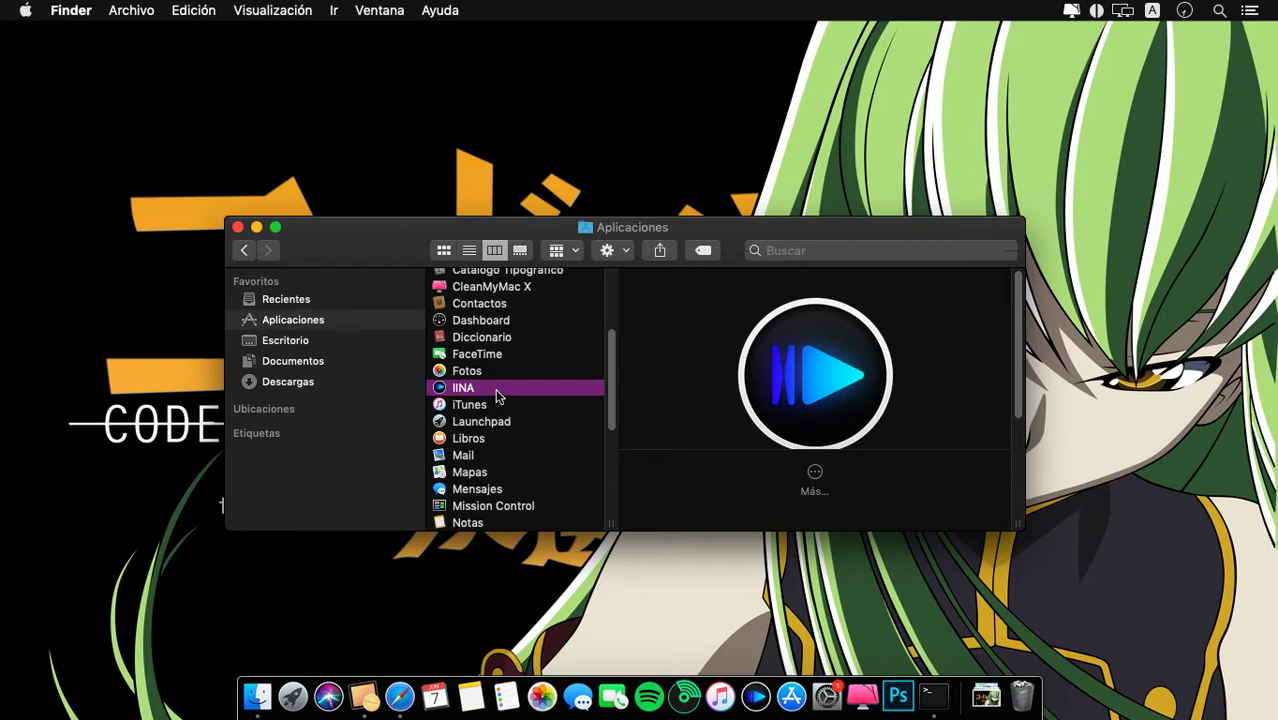
right_click(497, 393)
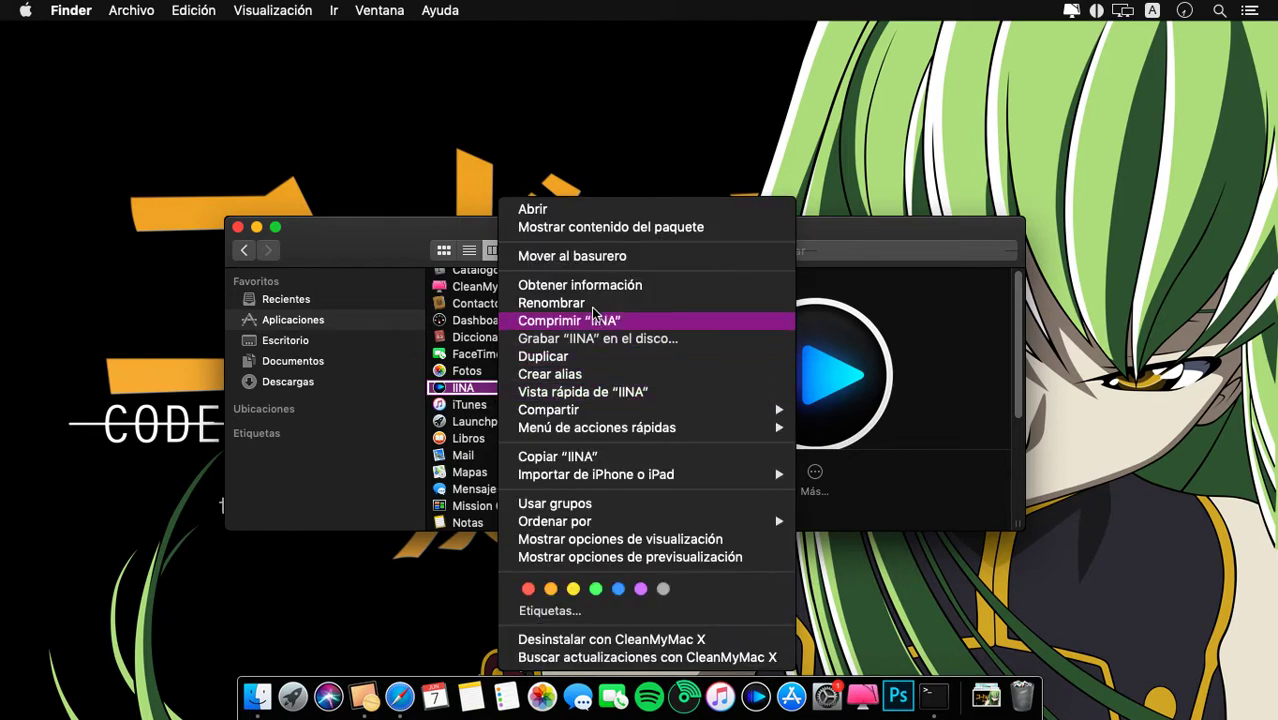
left_click(589, 257)
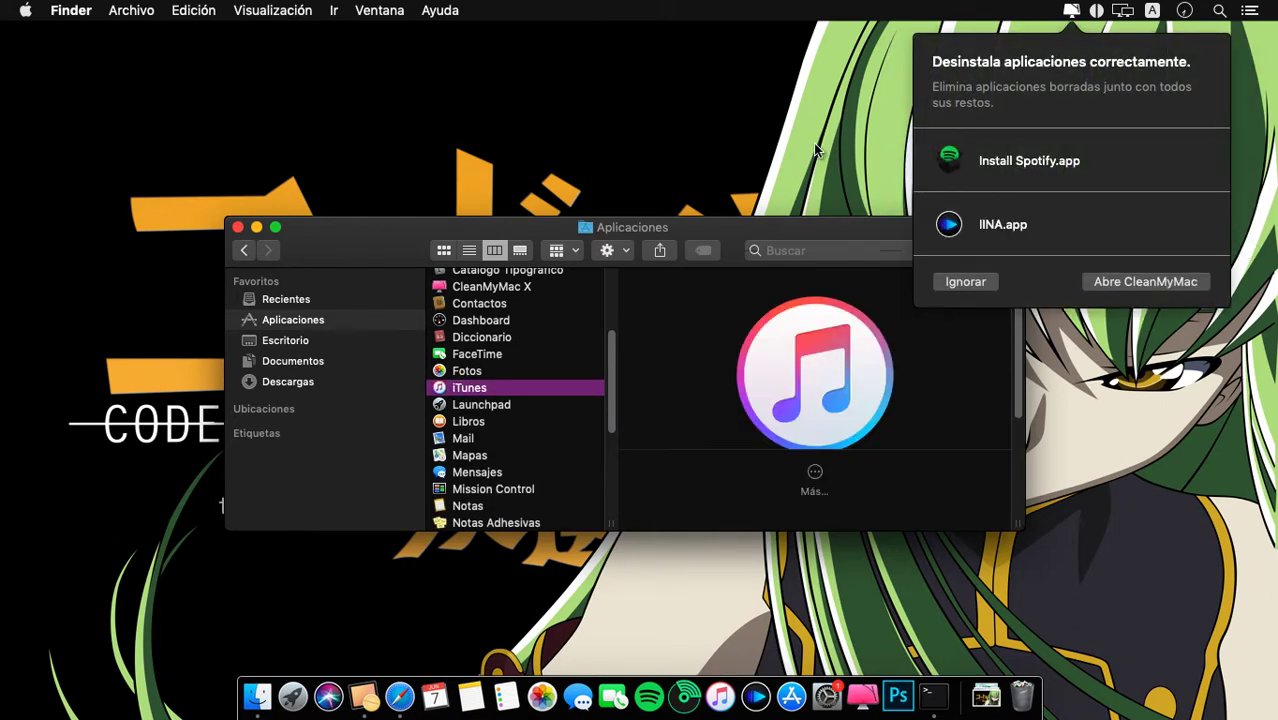
Step: Ignore CleanMyMac's suggestion to clean up the deleted applications' leftovers and close the Applications window
left_click(806, 86)
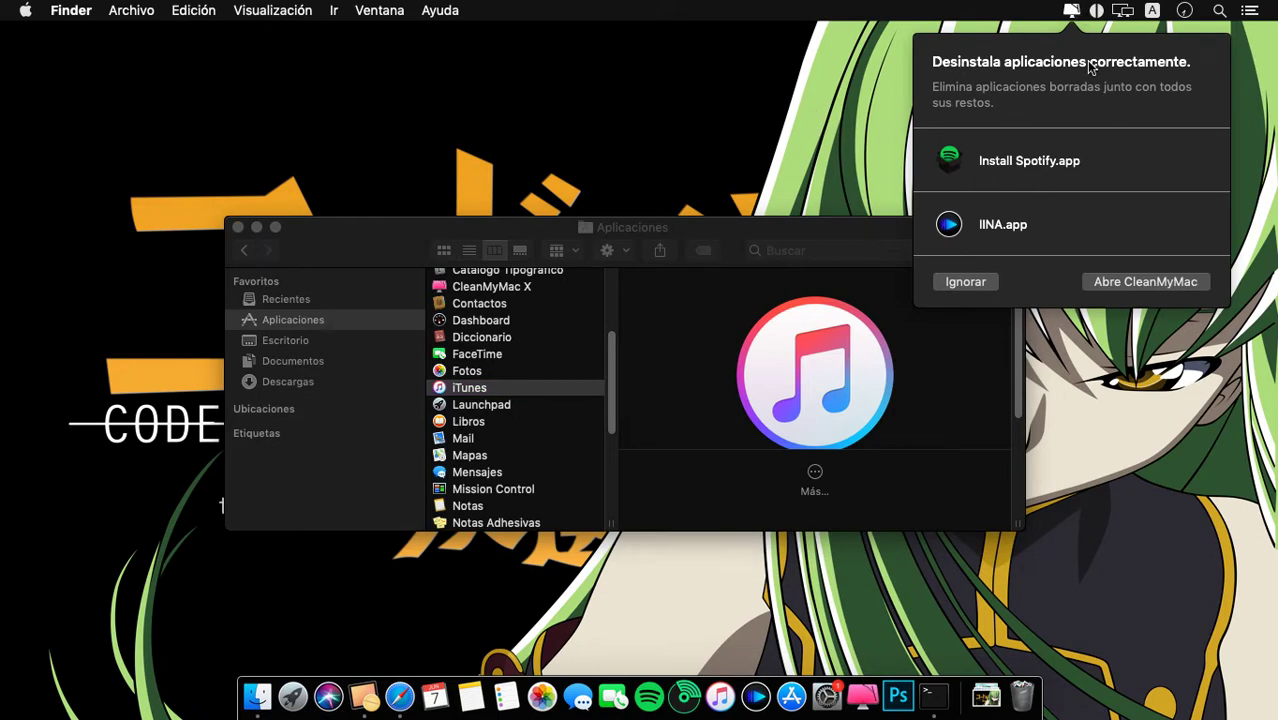
left_click(975, 285)
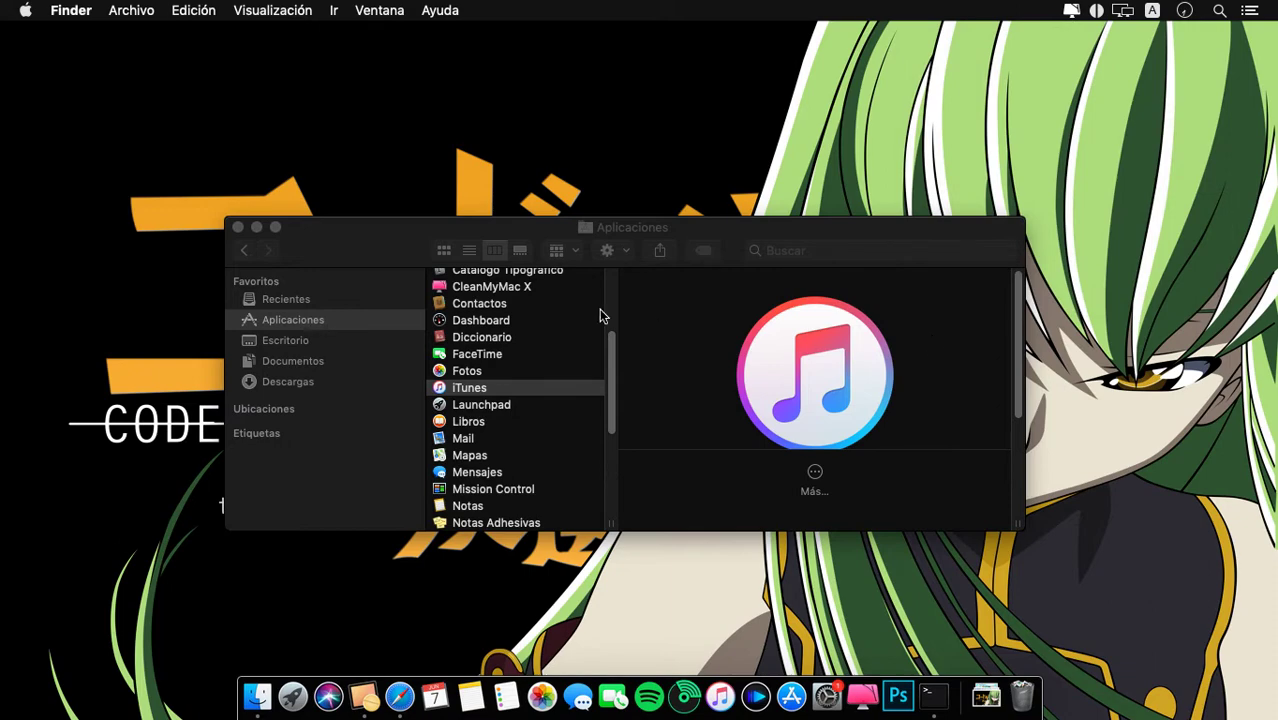
left_click(240, 227)
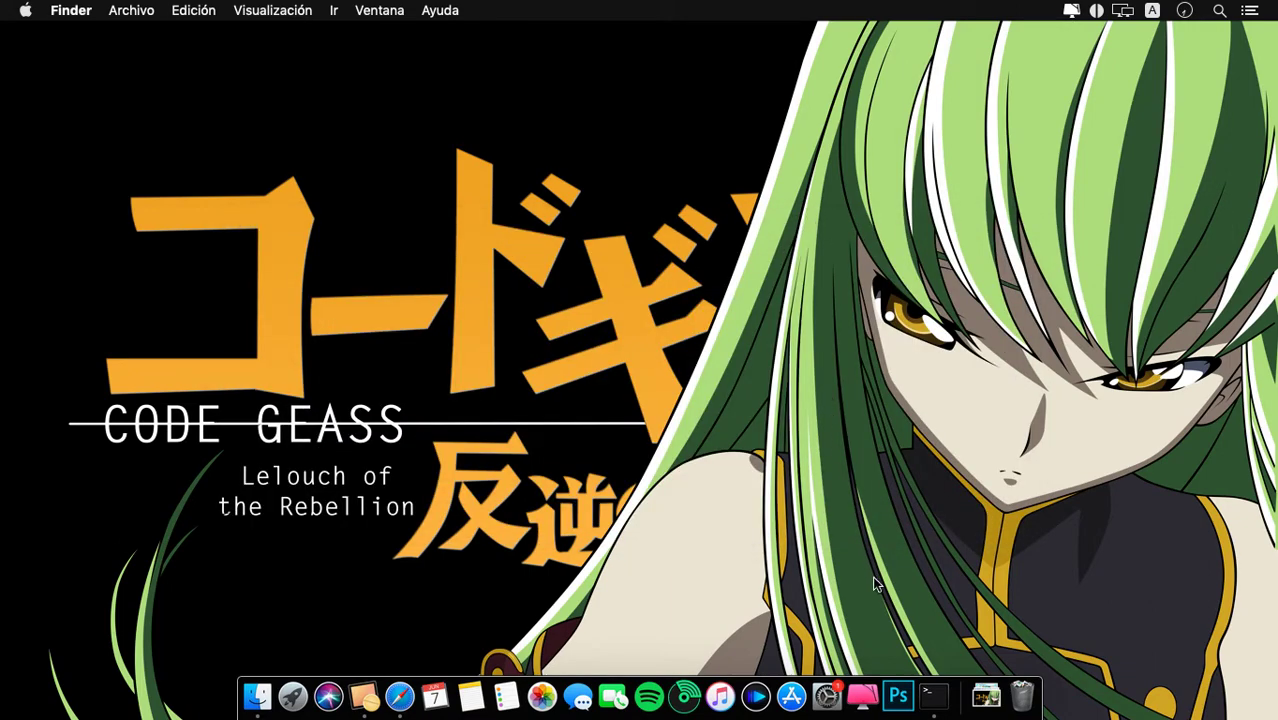
Step: Switch to CleanMyMac X and show all applications in its uninstaller
left_click(862, 696)
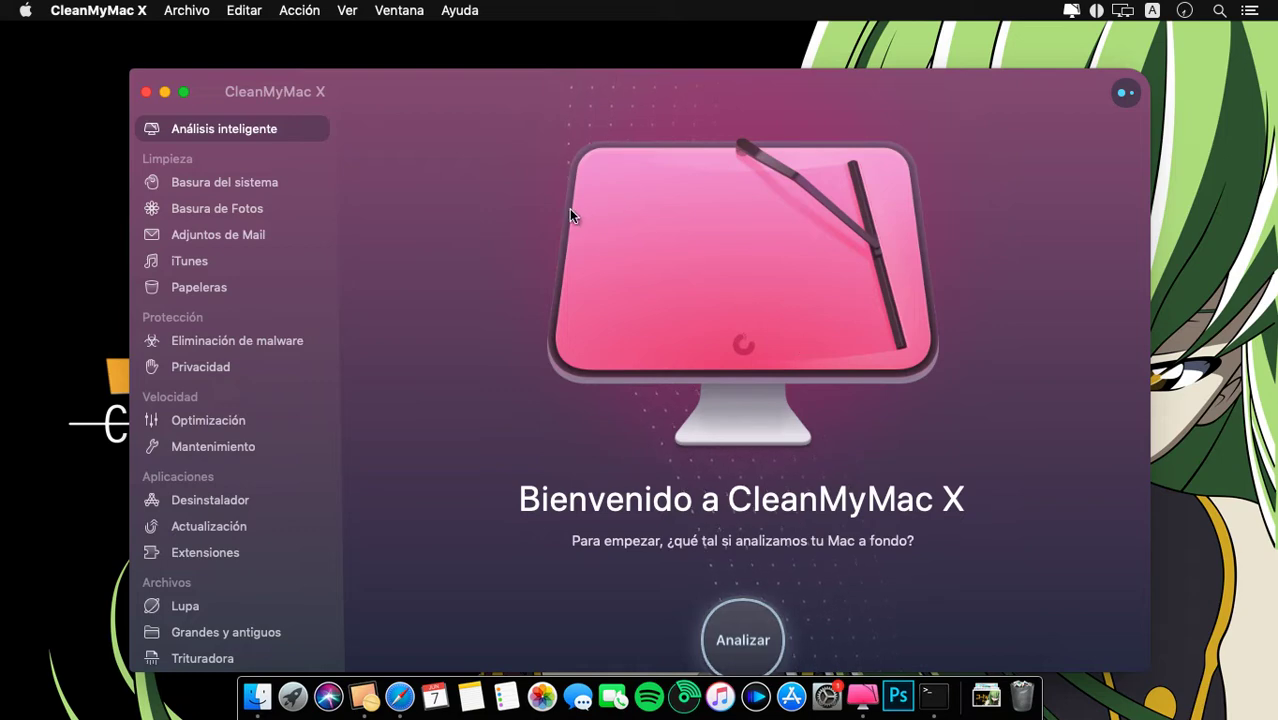
left_click(212, 502)
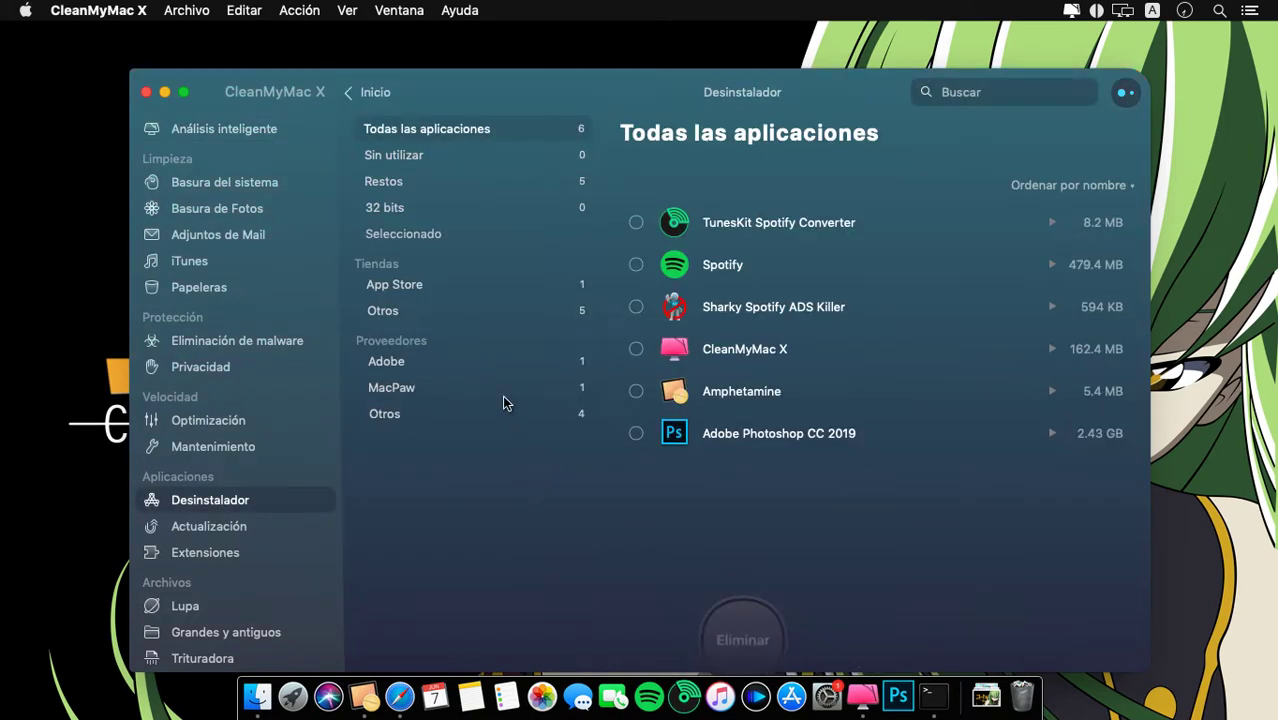
left_click_drag(624, 96, 616, 80)
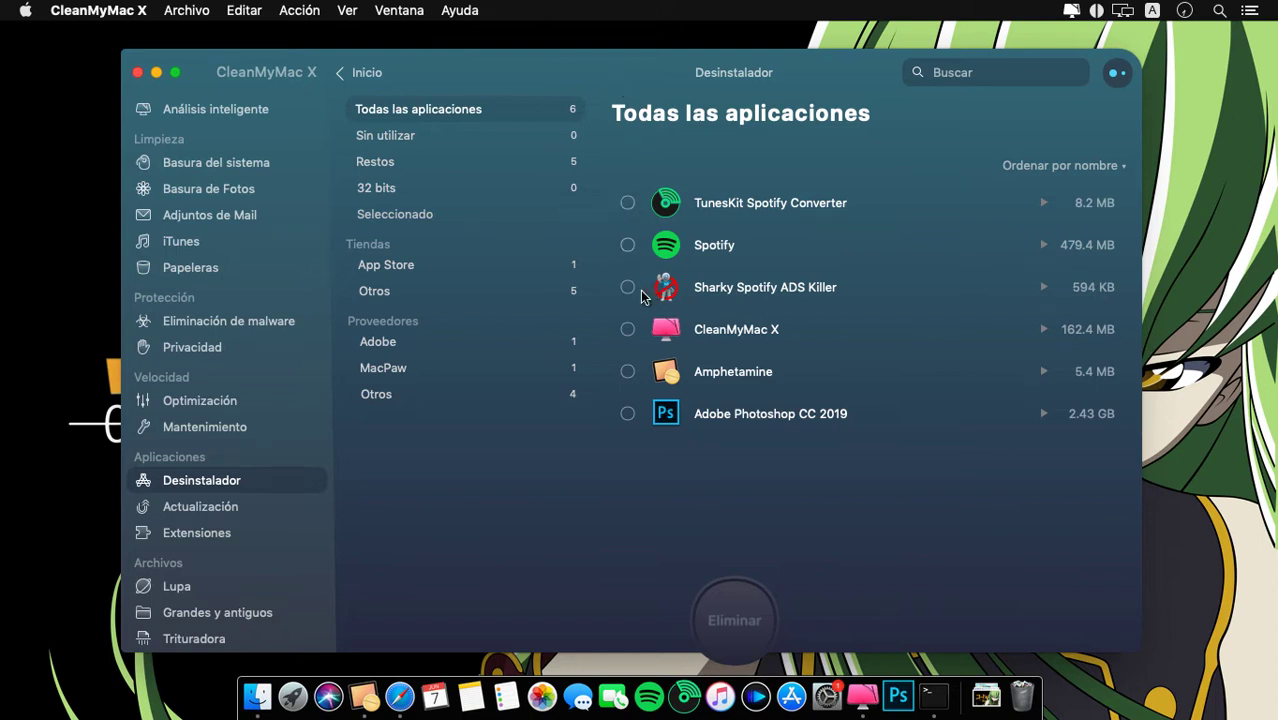
Step: Uninstall Sharky Spotify ADS Killer and TunesKit Spotify Converter completely, then close the CleanMyMac X window
mouse_move(731, 298)
left_click(627, 287)
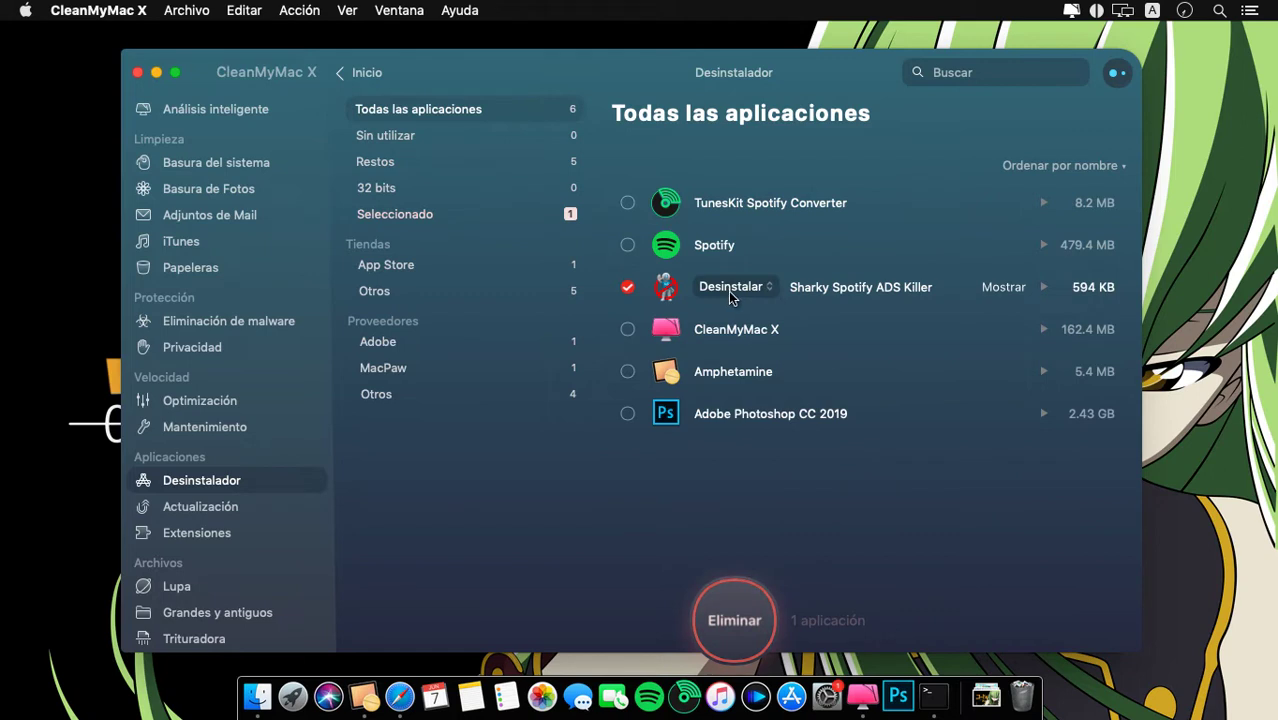
left_click(728, 291)
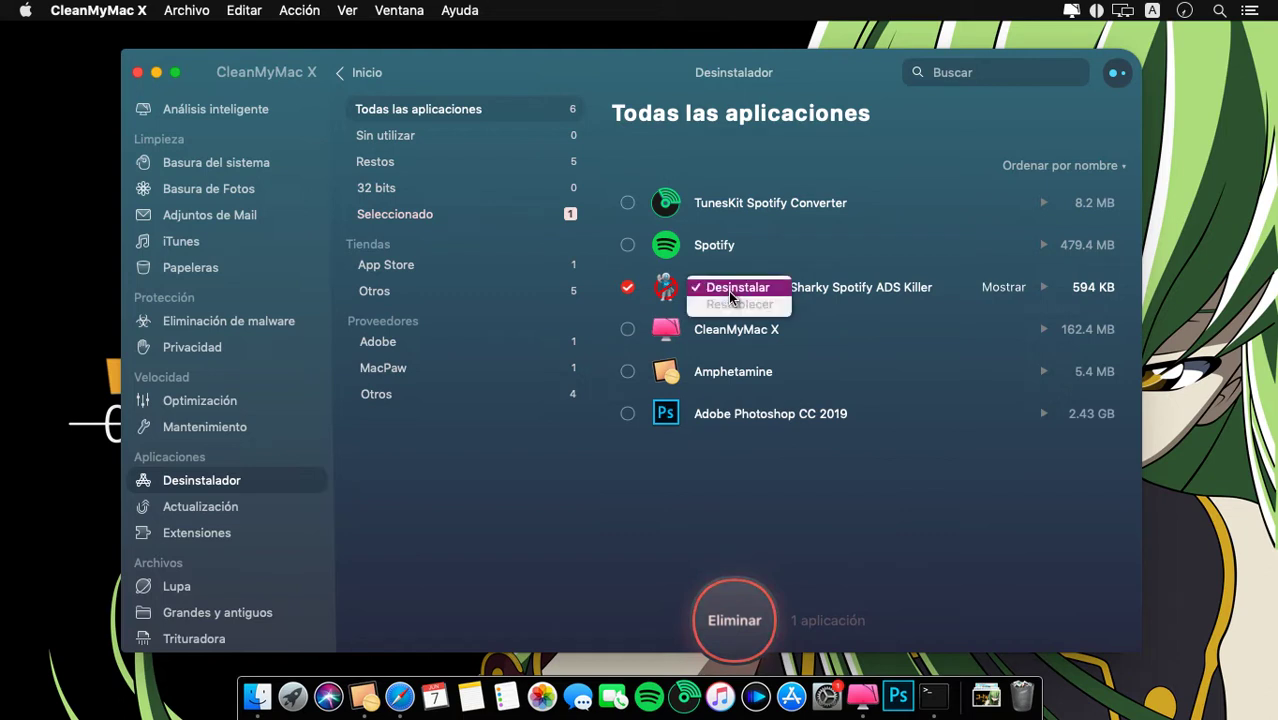
left_click(729, 293)
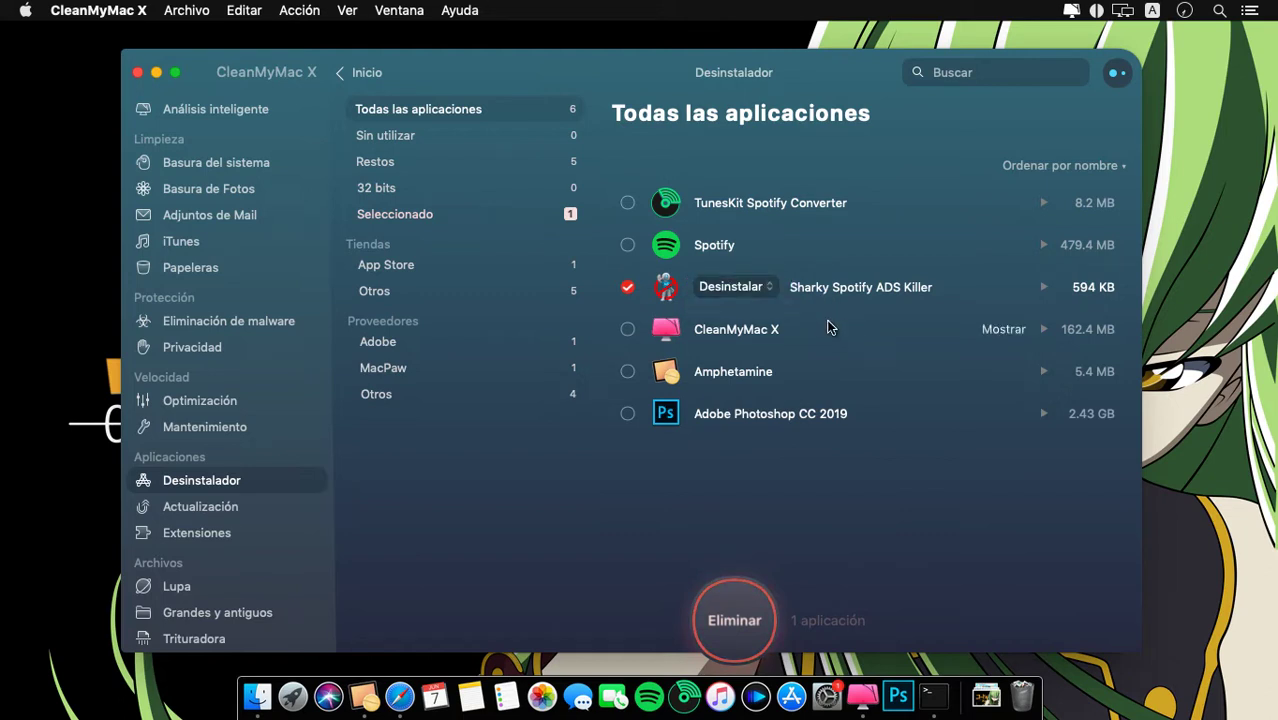
left_click(627, 207)
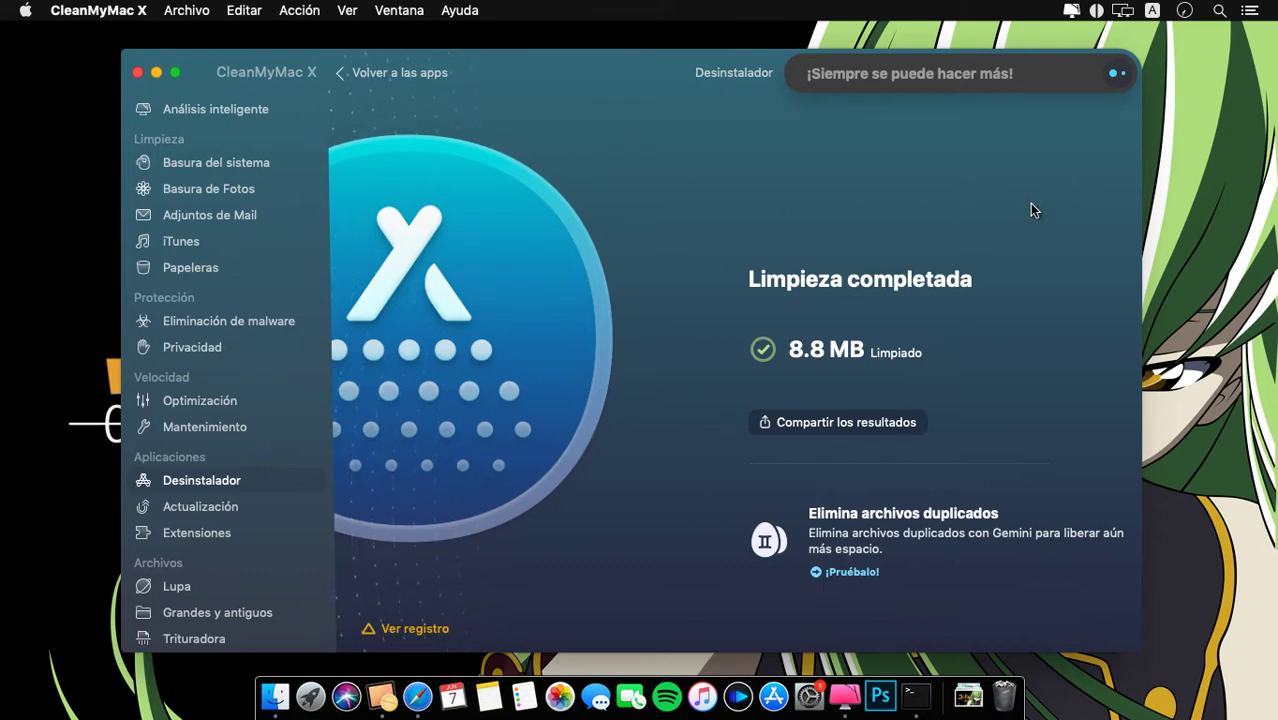
left_click(138, 76)
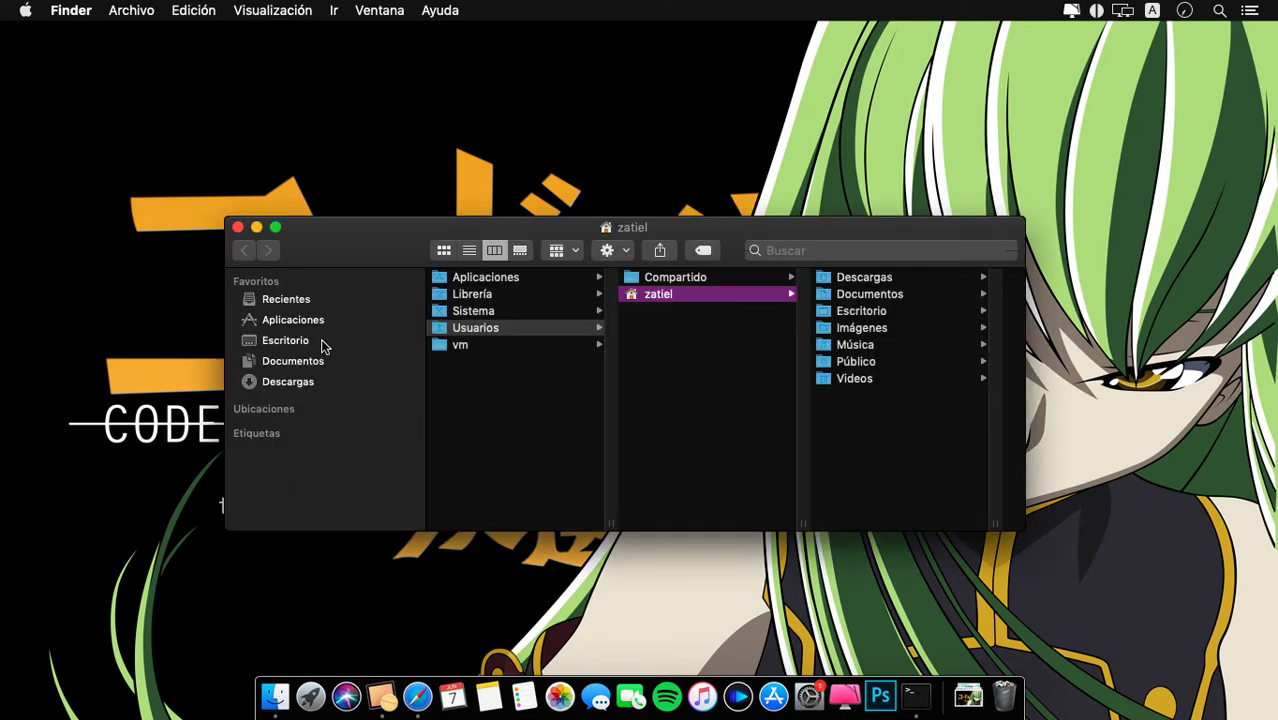
Step: Mount the disk image IINA.v1.0.4.dmg from the Documents folder and close that folder's window
left_click(300, 362)
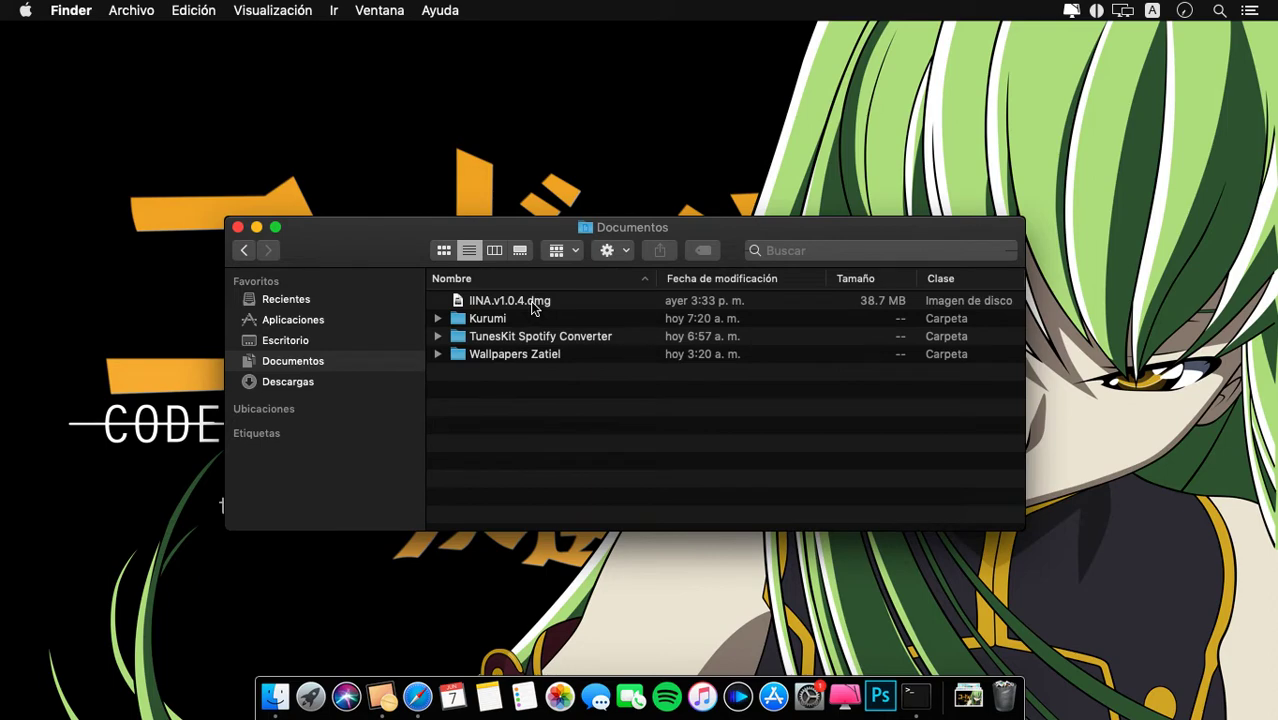
left_click(530, 301)
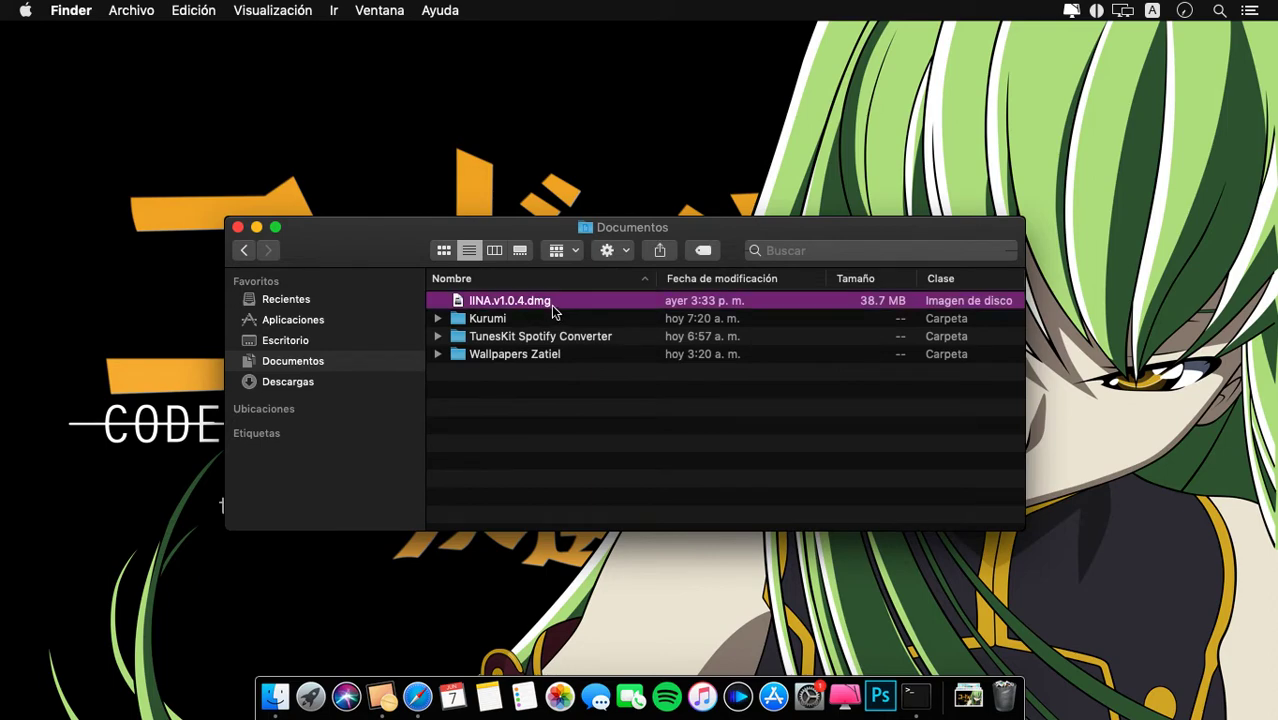
left_click_drag(447, 227, 273, 168)
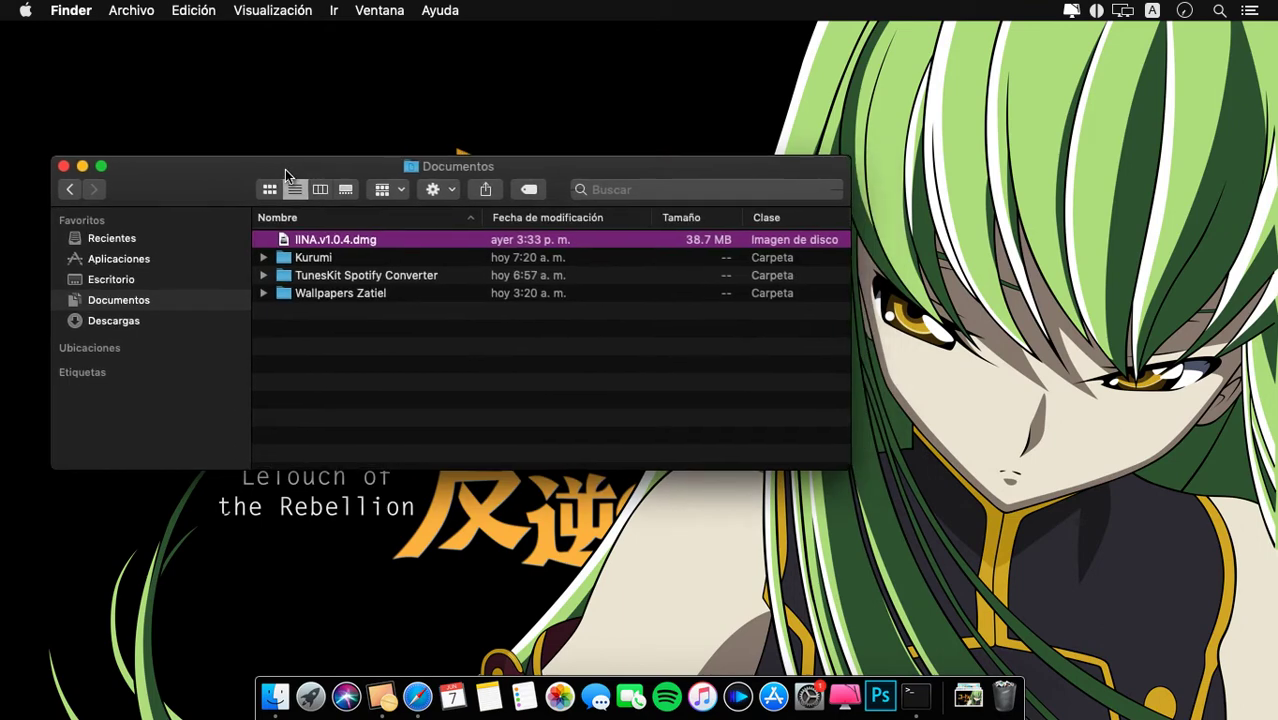
right_click(372, 244)
mouse_move(442, 276)
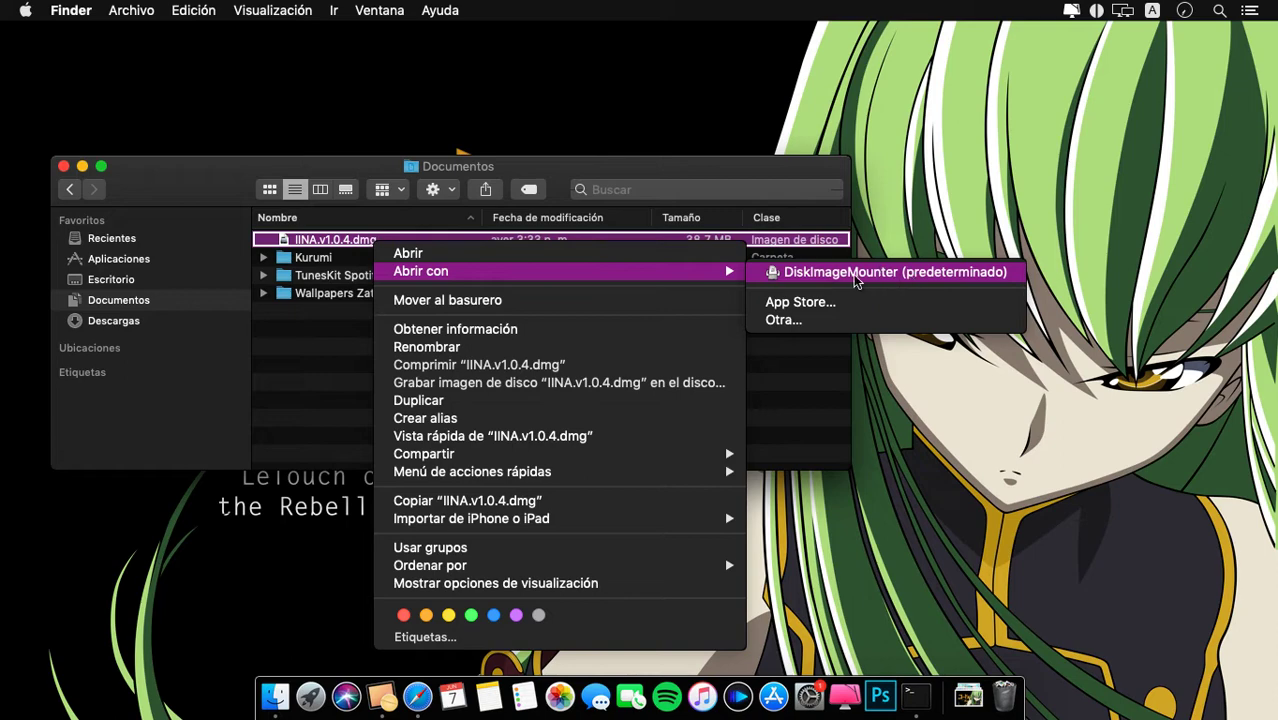
left_click(602, 257)
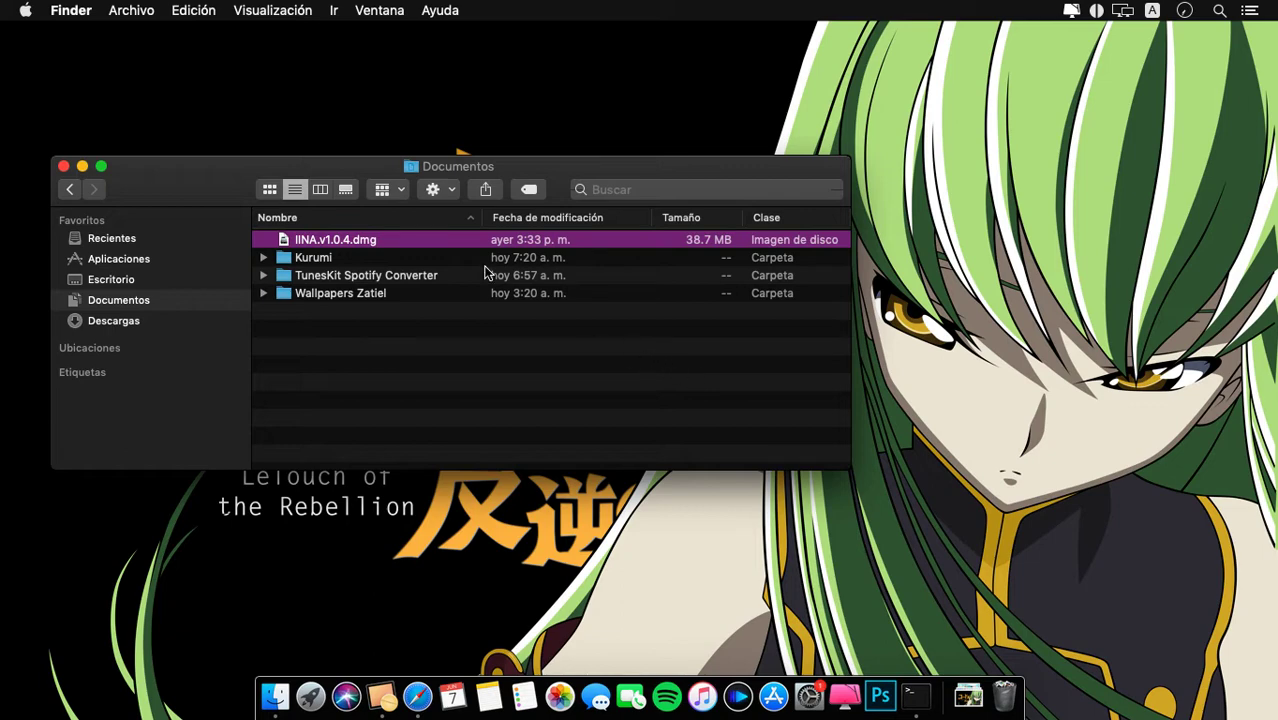
left_click(63, 167)
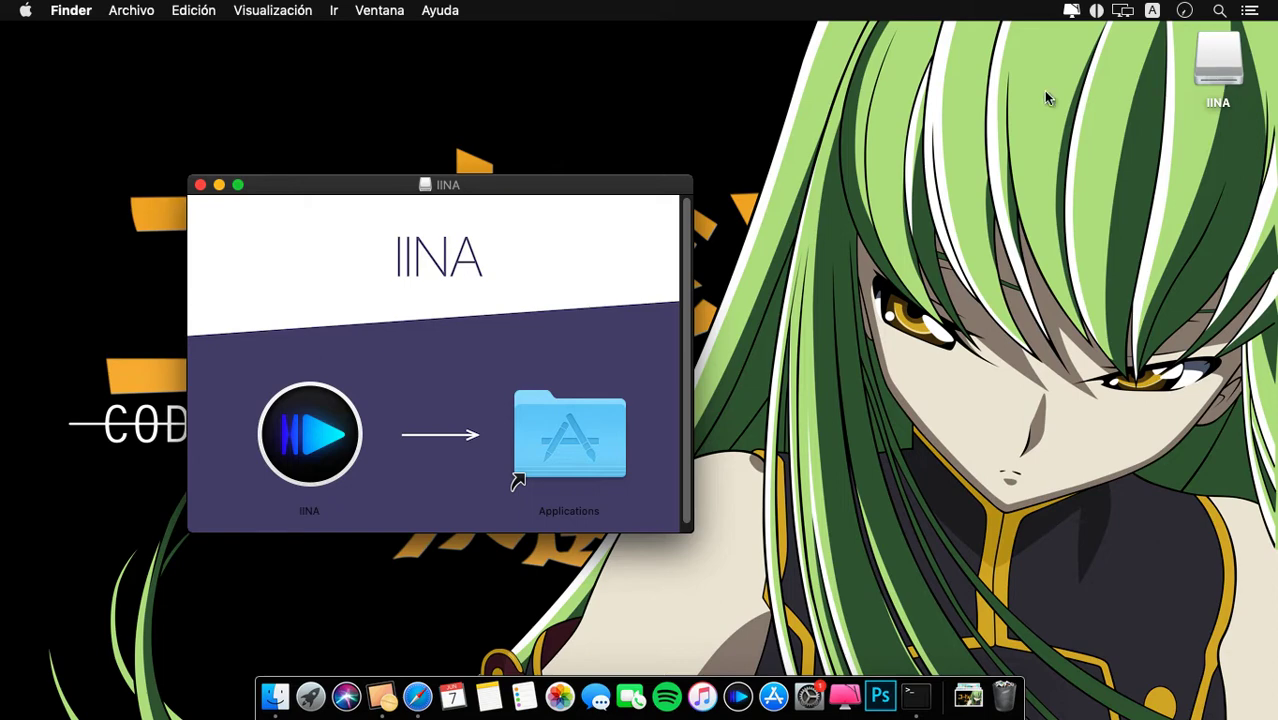
Step: Install IINA by copying it from the mounted disk image to Applications, then close the Applications window
left_click_drag(553, 186, 462, 84)
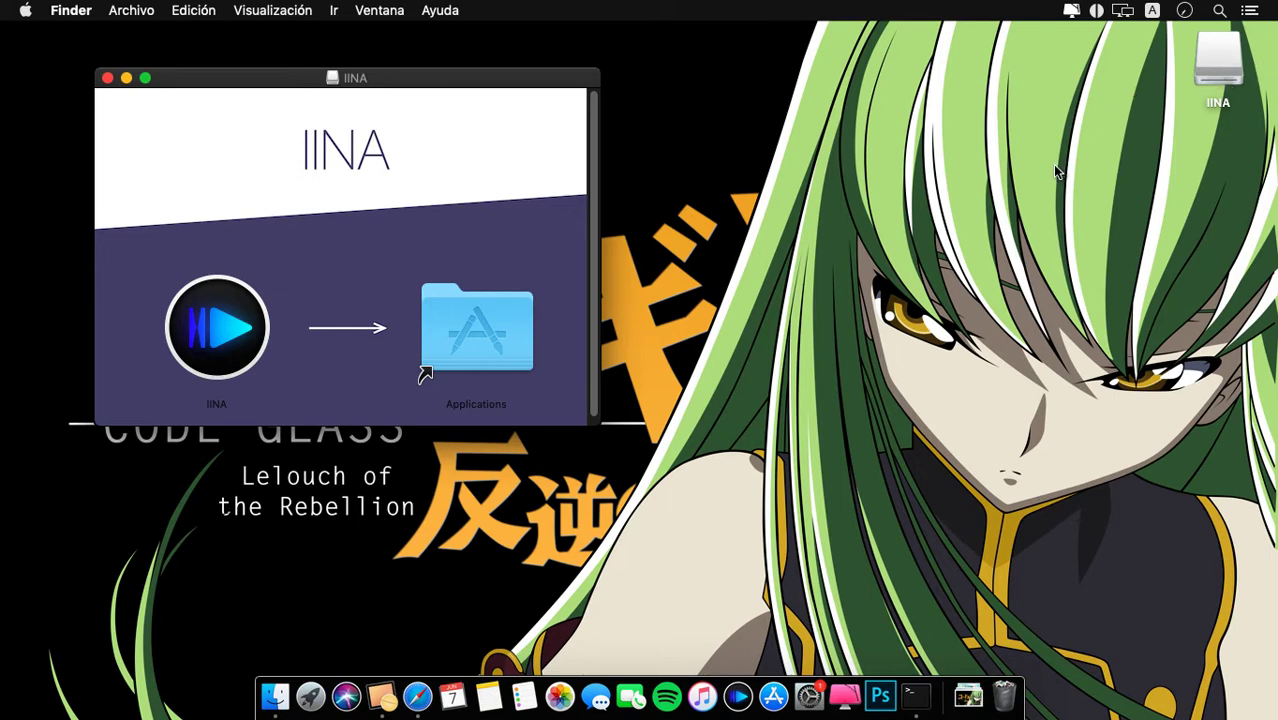
left_click(215, 338)
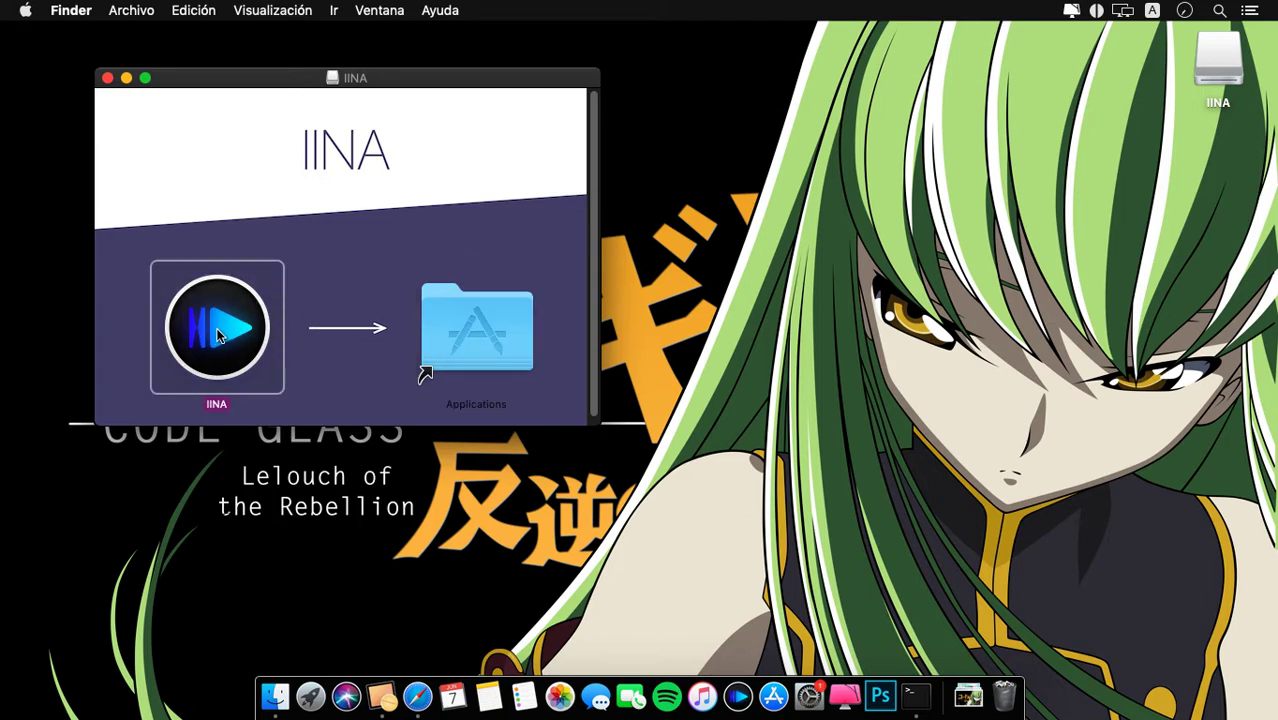
left_click_drag(218, 327, 470, 333)
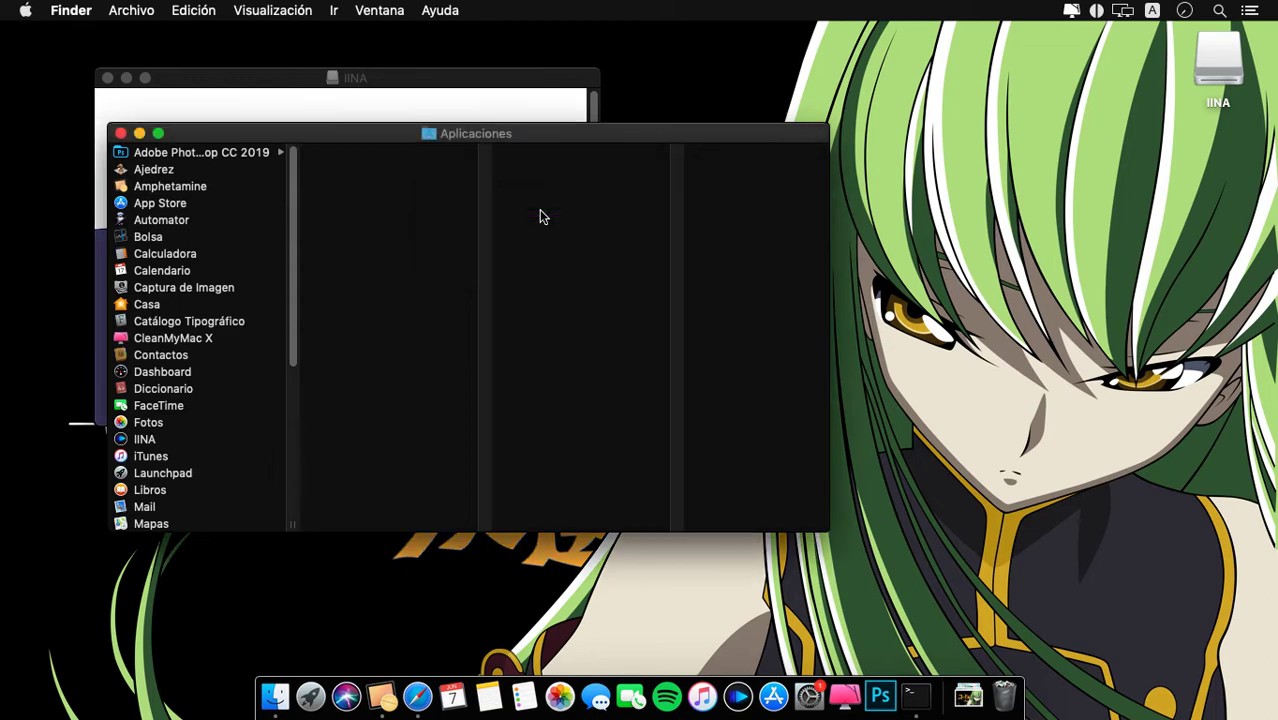
left_click(120, 134)
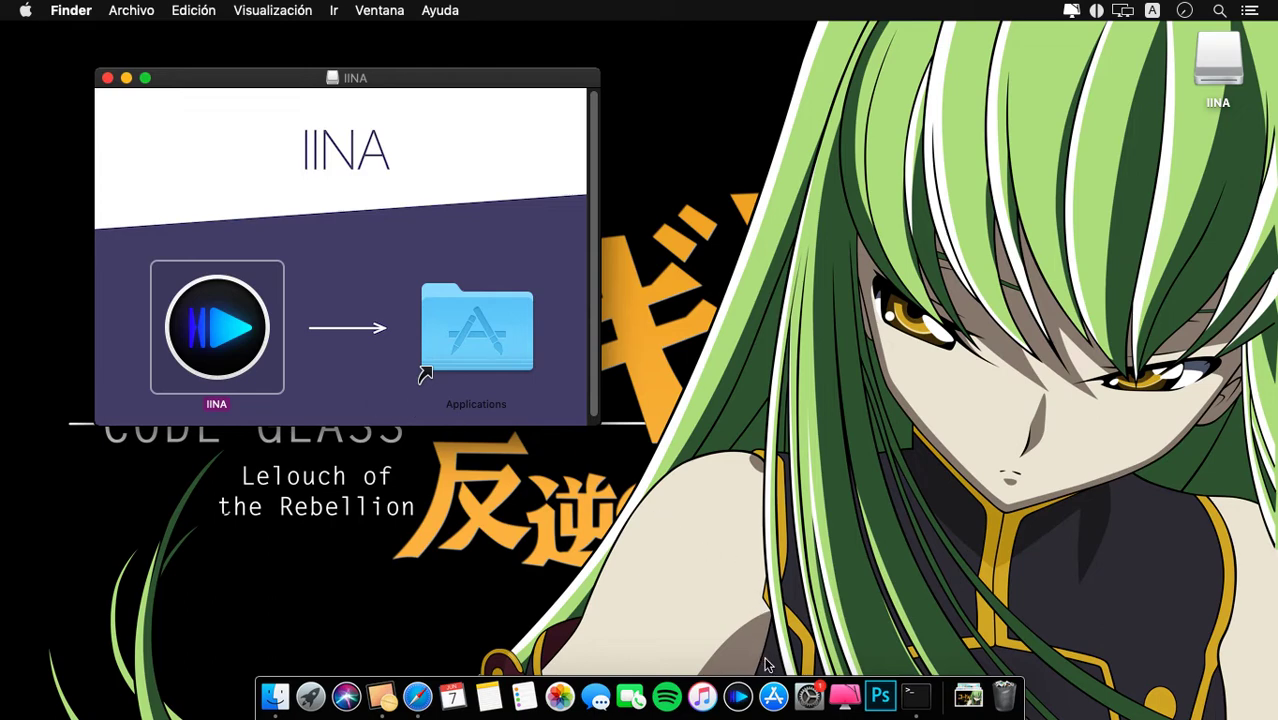
Step: Open the Security & Privacy settings in System Preferences and unlock them for changes with the account password
left_click(810, 693)
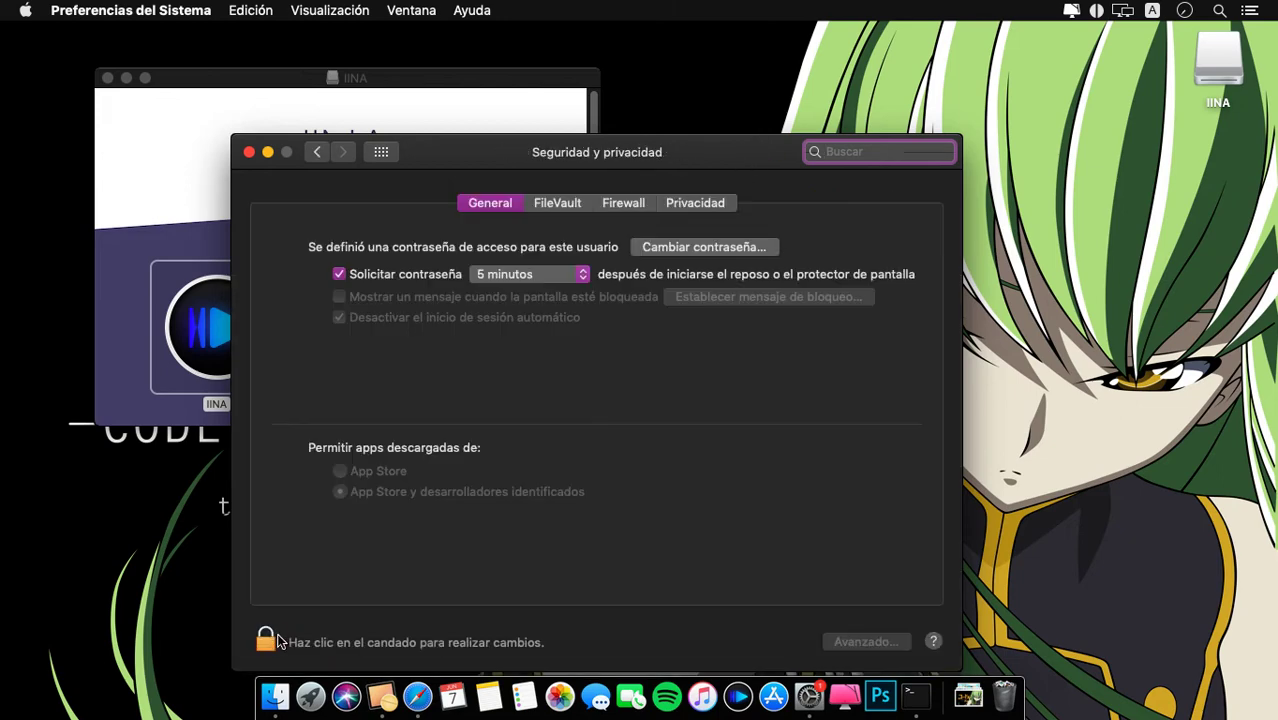
left_click(266, 640)
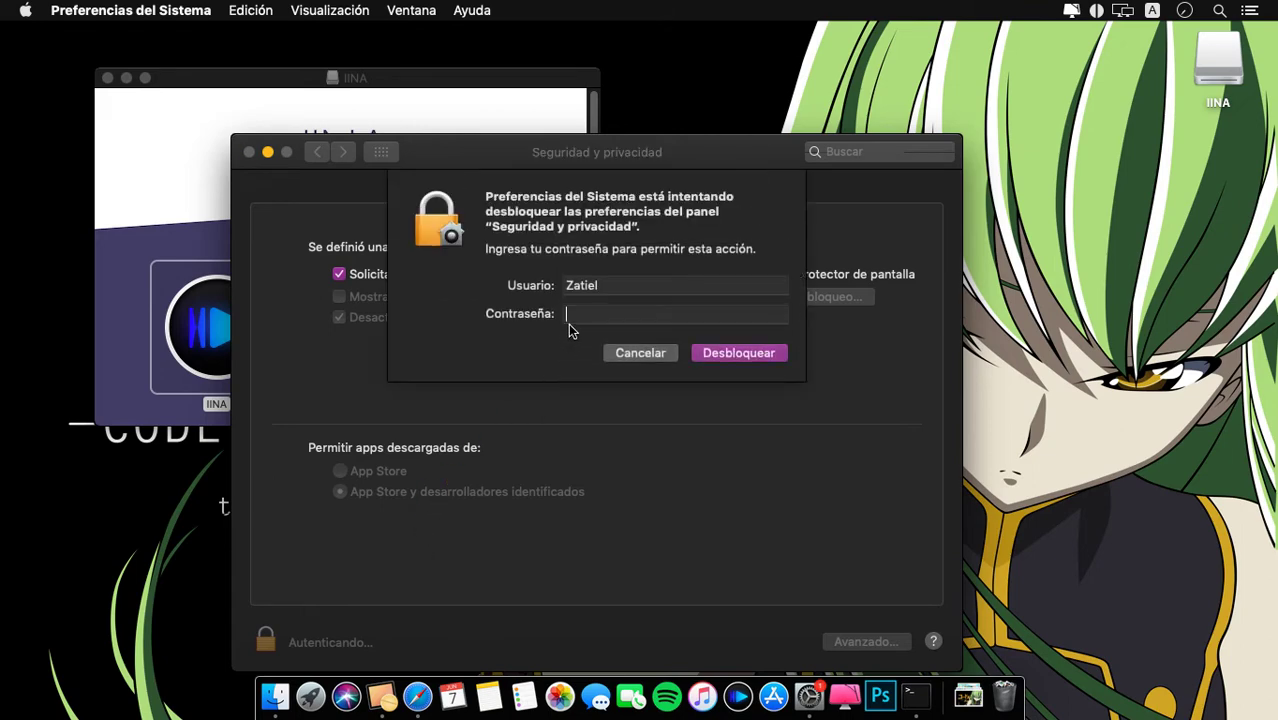
type("••••••")
left_click(743, 352)
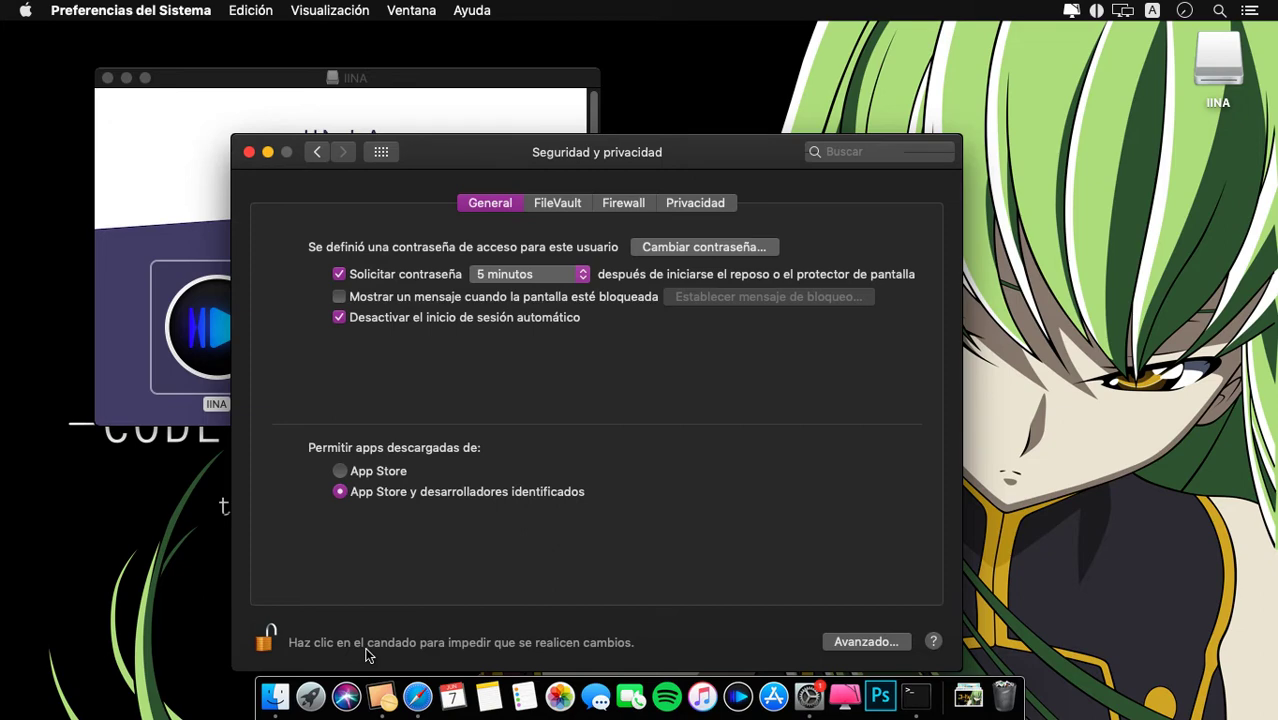
left_click(199, 141)
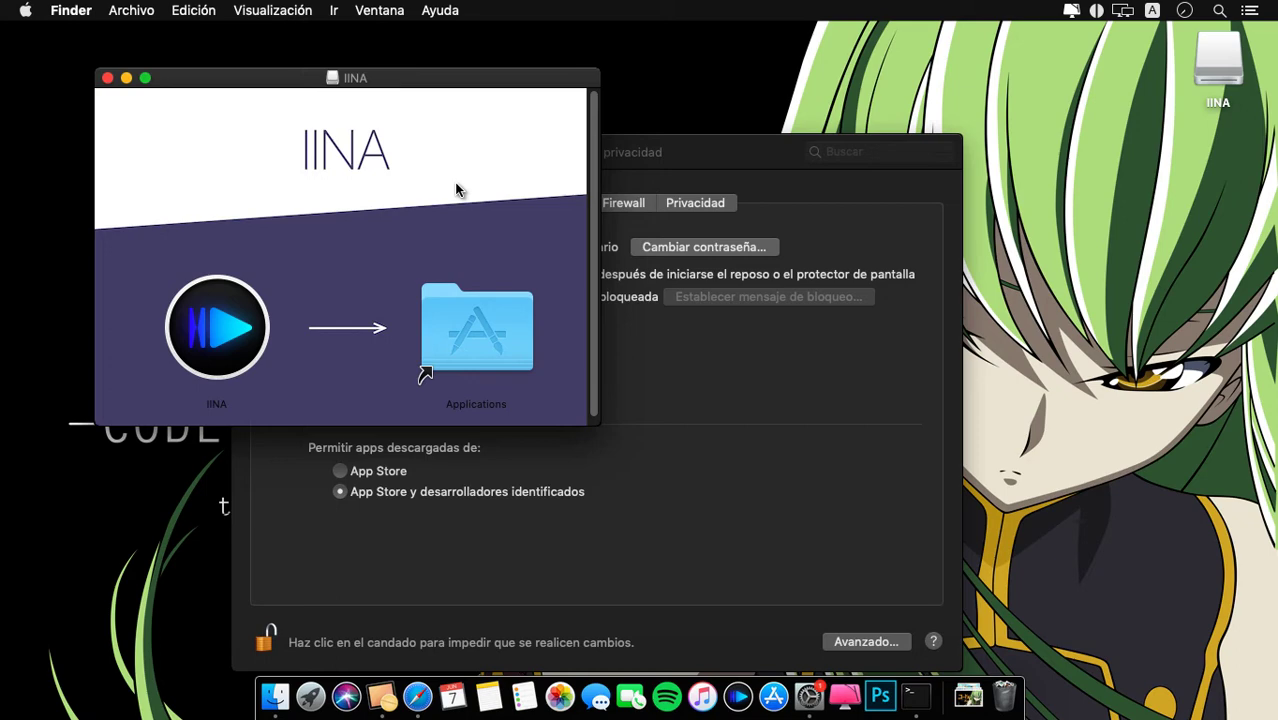
mouse_move(221, 332)
left_mouse_down()
mouse_move(277, 345)
mouse_move(456, 340)
mouse_move(222, 342)
left_mouse_up()
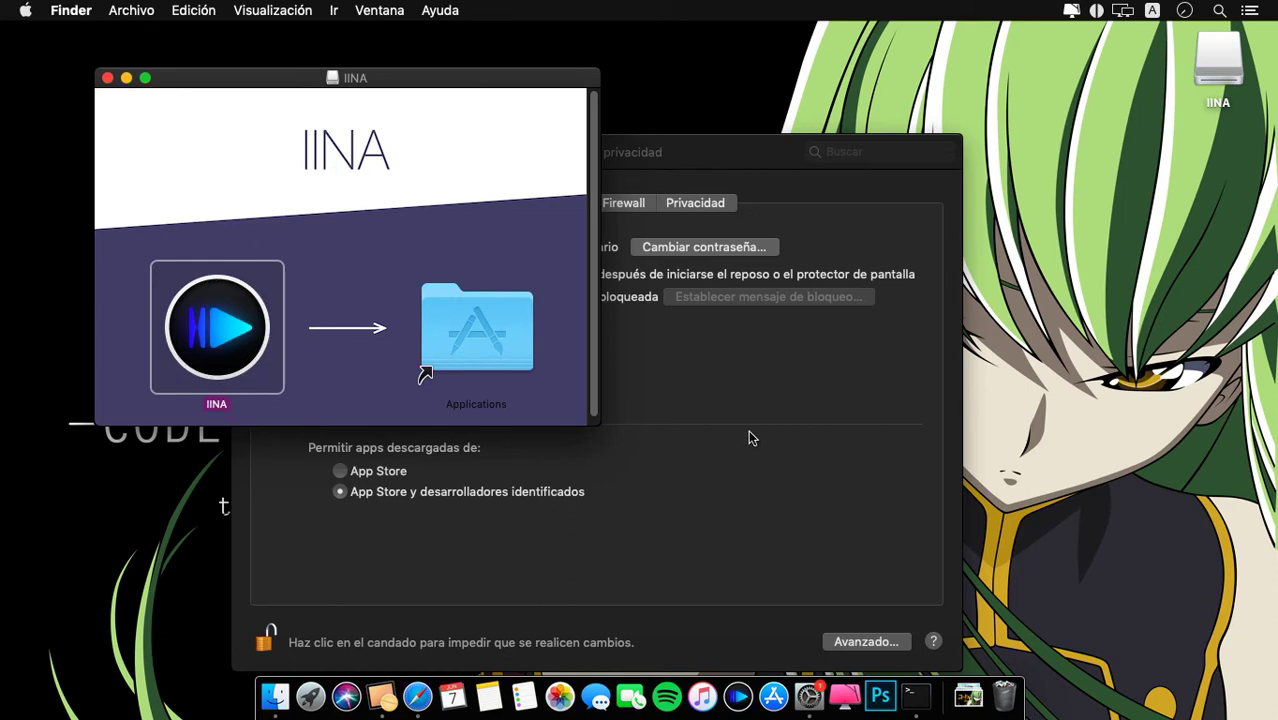
left_click(768, 404)
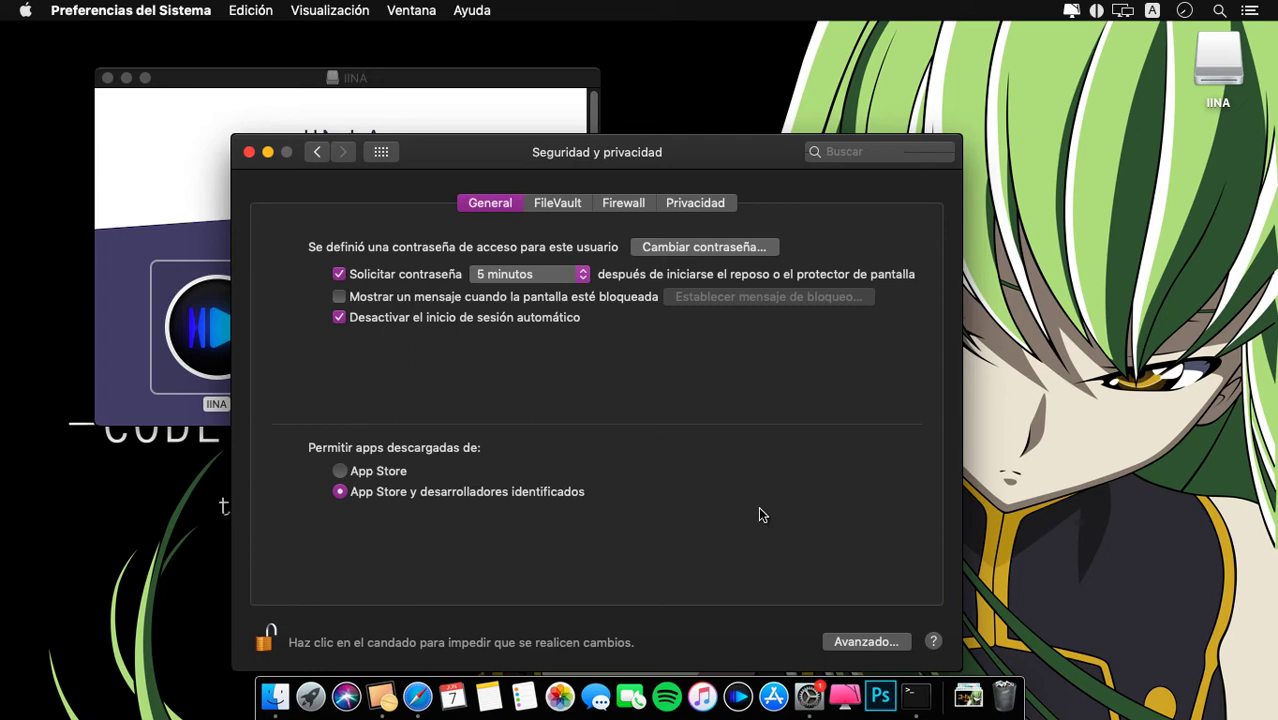
Step: Close the IINA disk image window and the Security & Privacy settings window
left_click(498, 120)
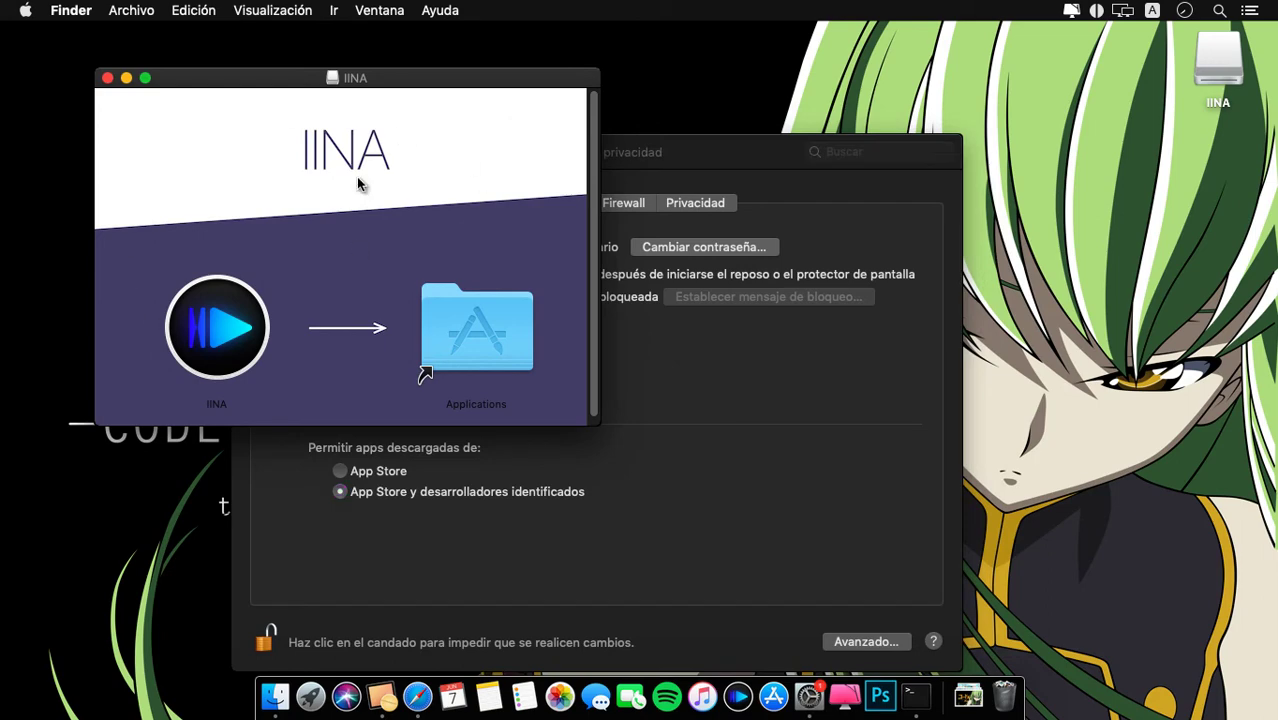
left_click(107, 77)
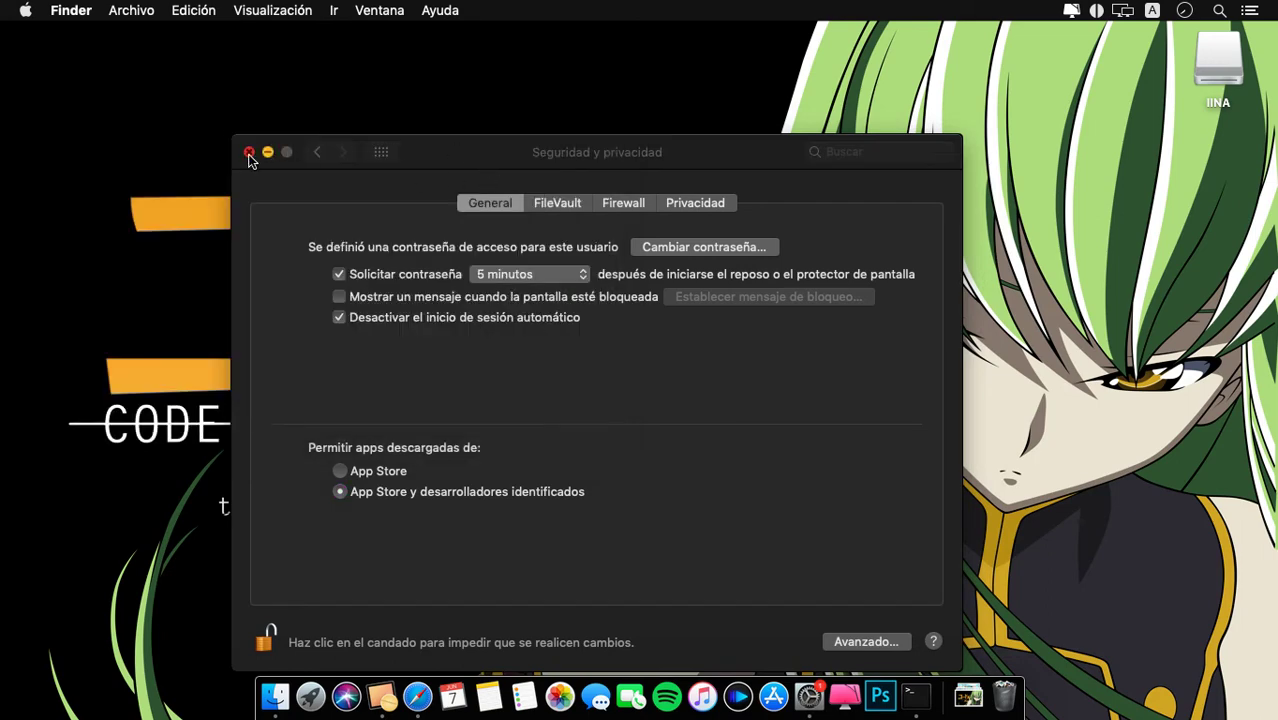
key("super+w")
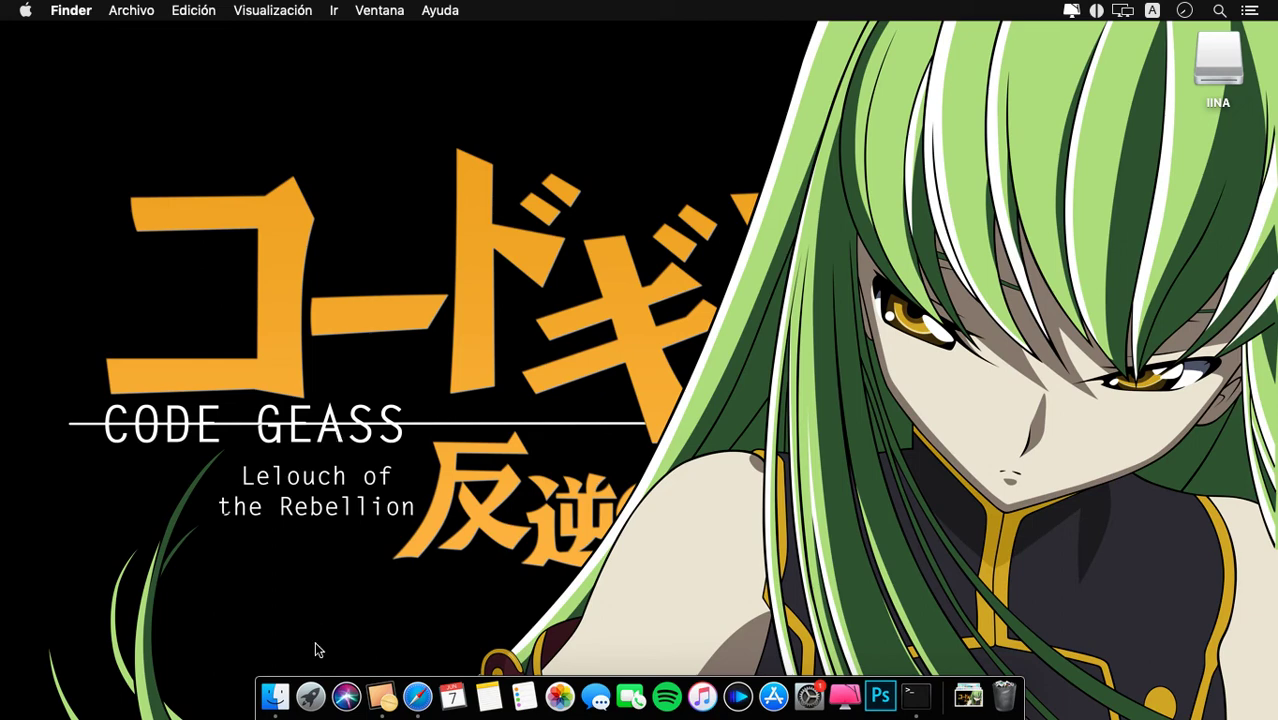
Step: Launch the newly installed IINA app from Launchpad
left_click(312, 700)
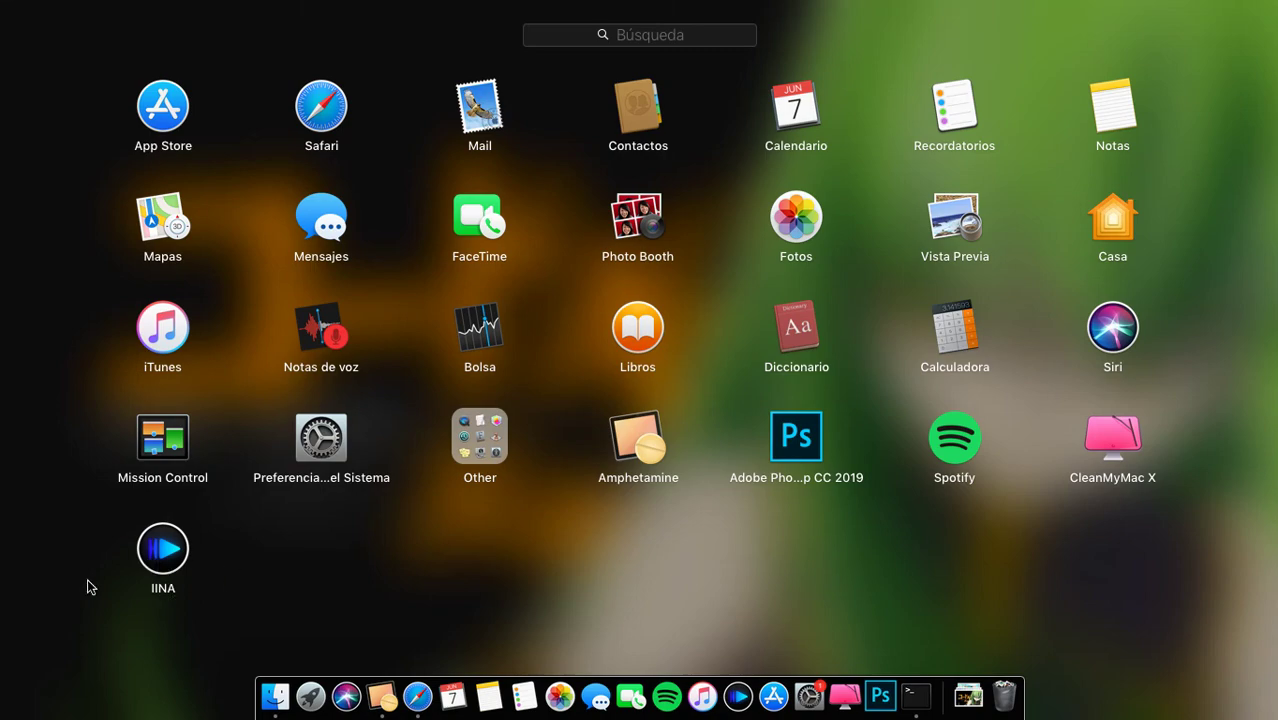
left_click(167, 562)
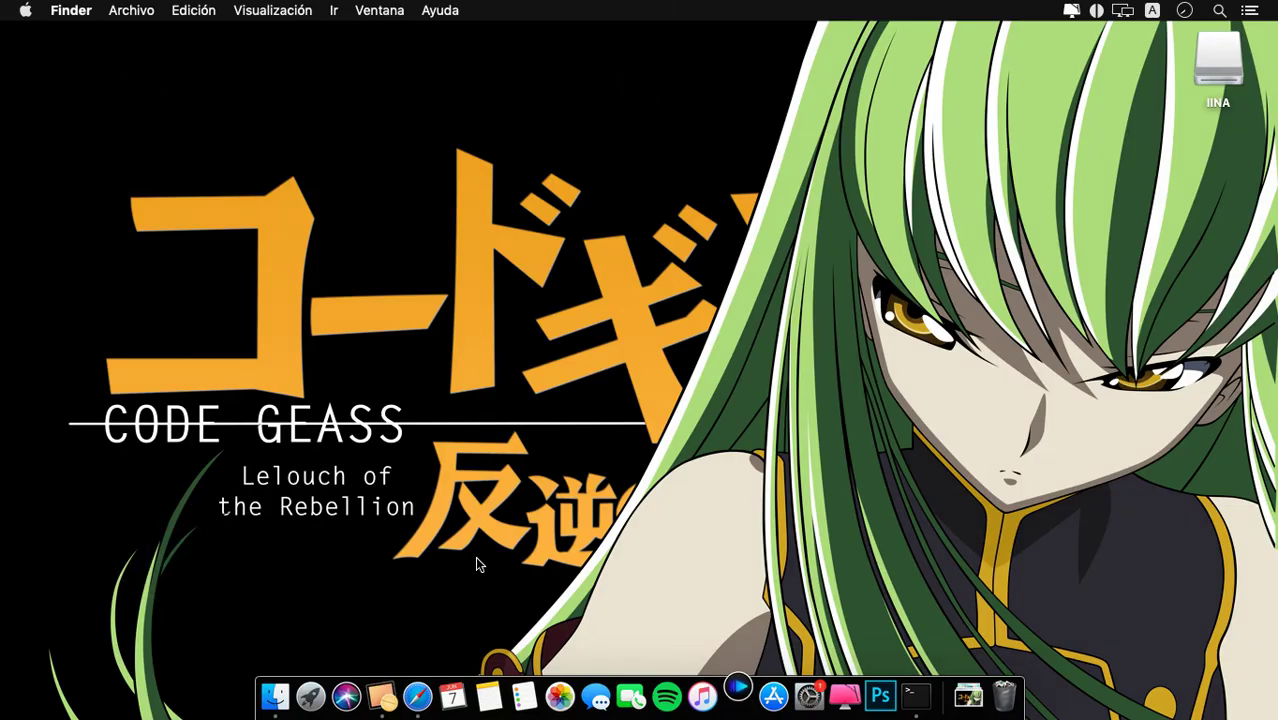
Step: Eject the mounted IINA disk image from the desktop
left_click(1203, 61)
right_click(1204, 62)
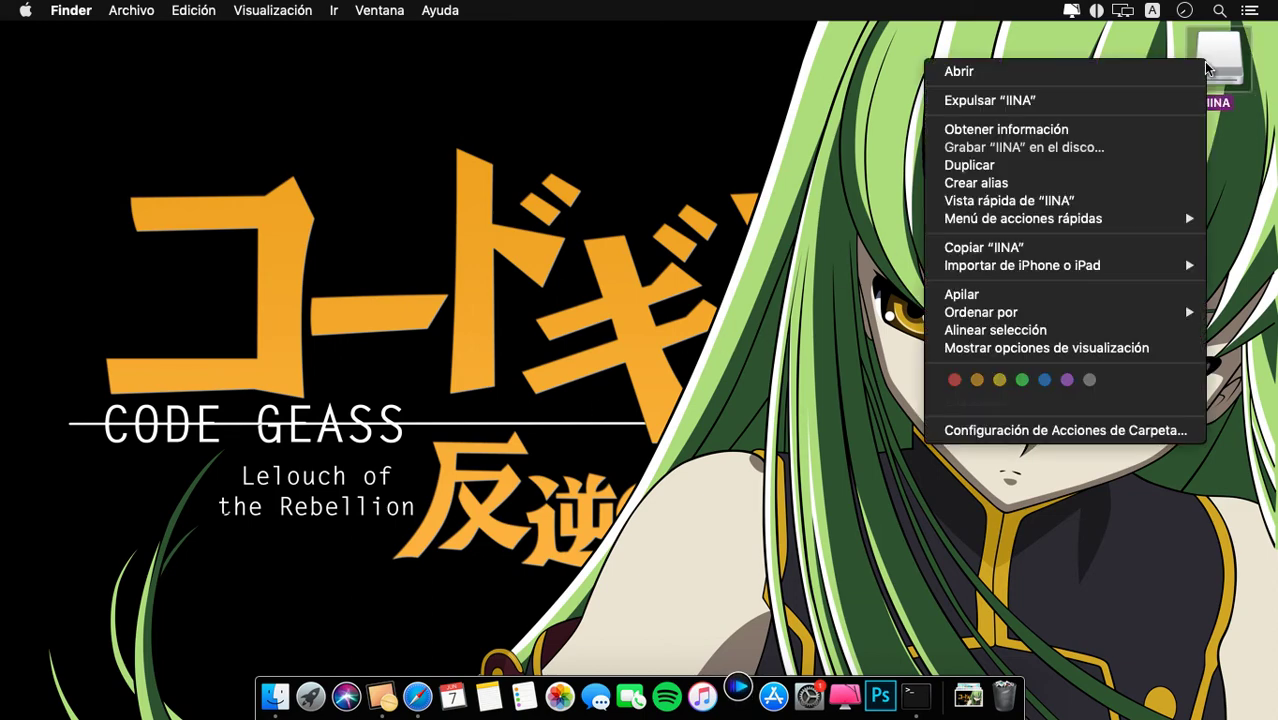
left_click(1160, 72)
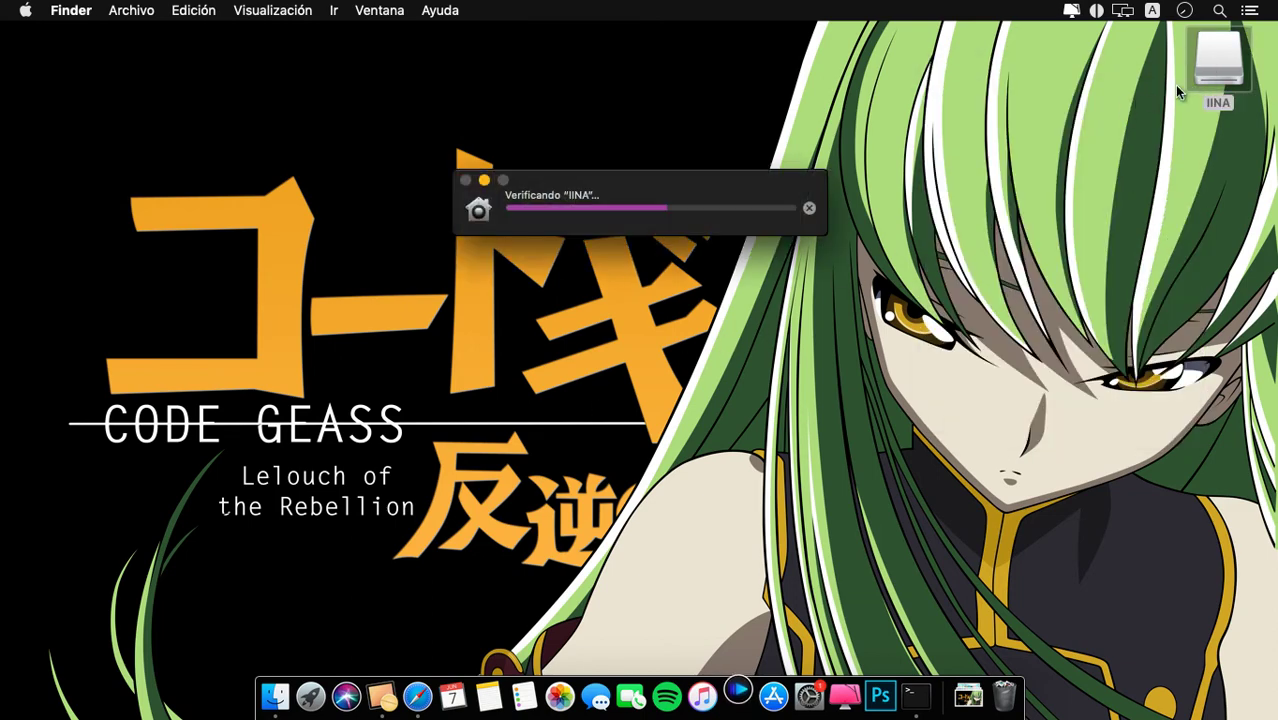
right_click(1205, 72)
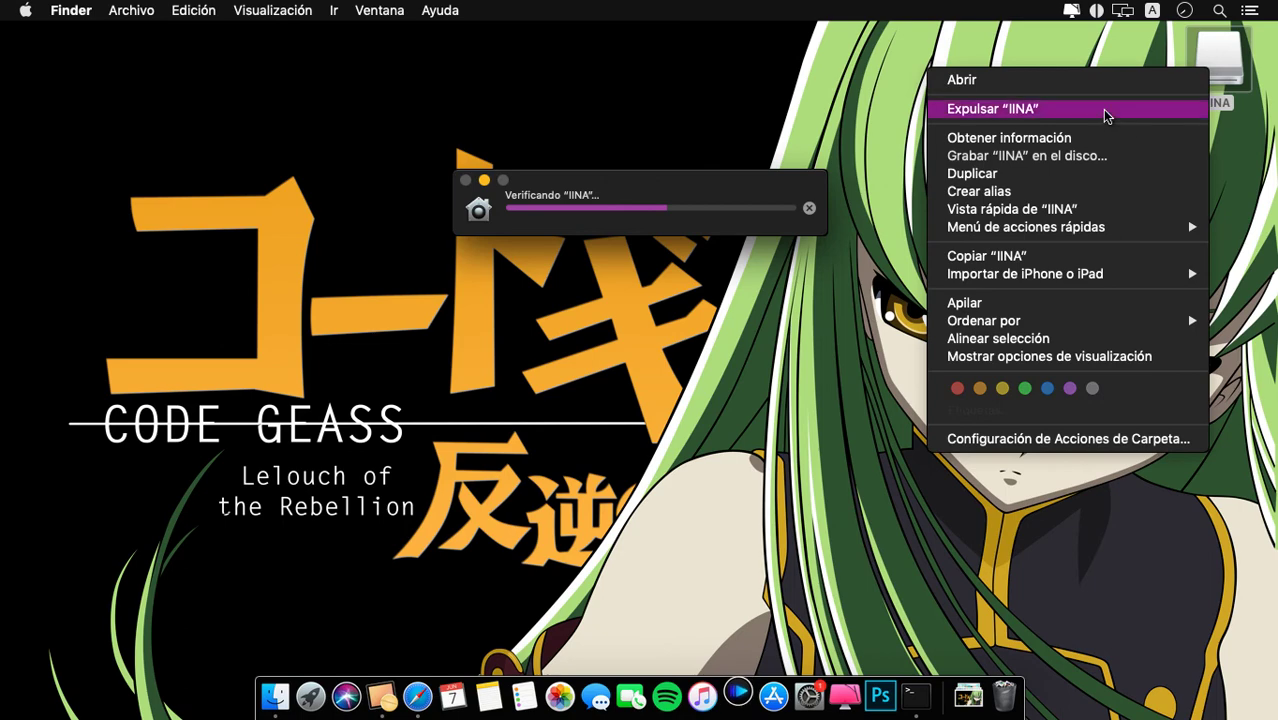
left_click(1106, 112)
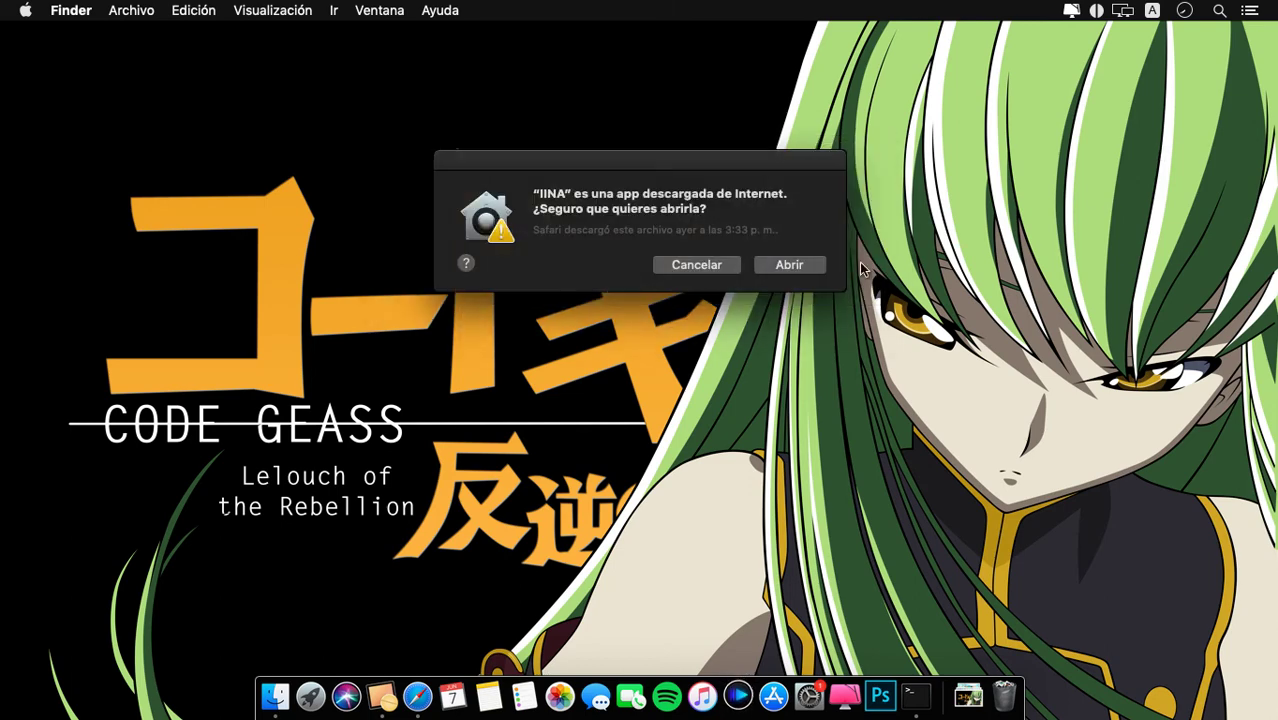
Step: Allow the downloaded IINA app to open, move its welcome window toward the upper-left of the desktop and close it
left_click(786, 264)
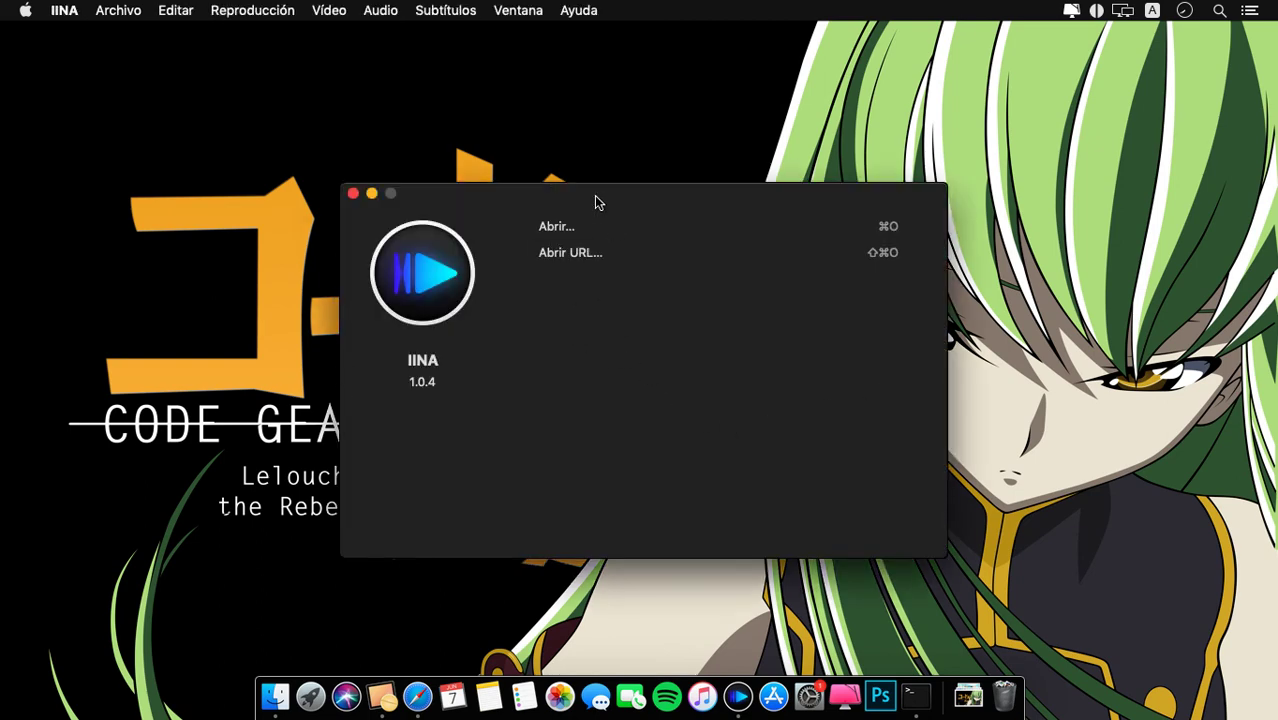
left_click_drag(595, 203, 345, 170)
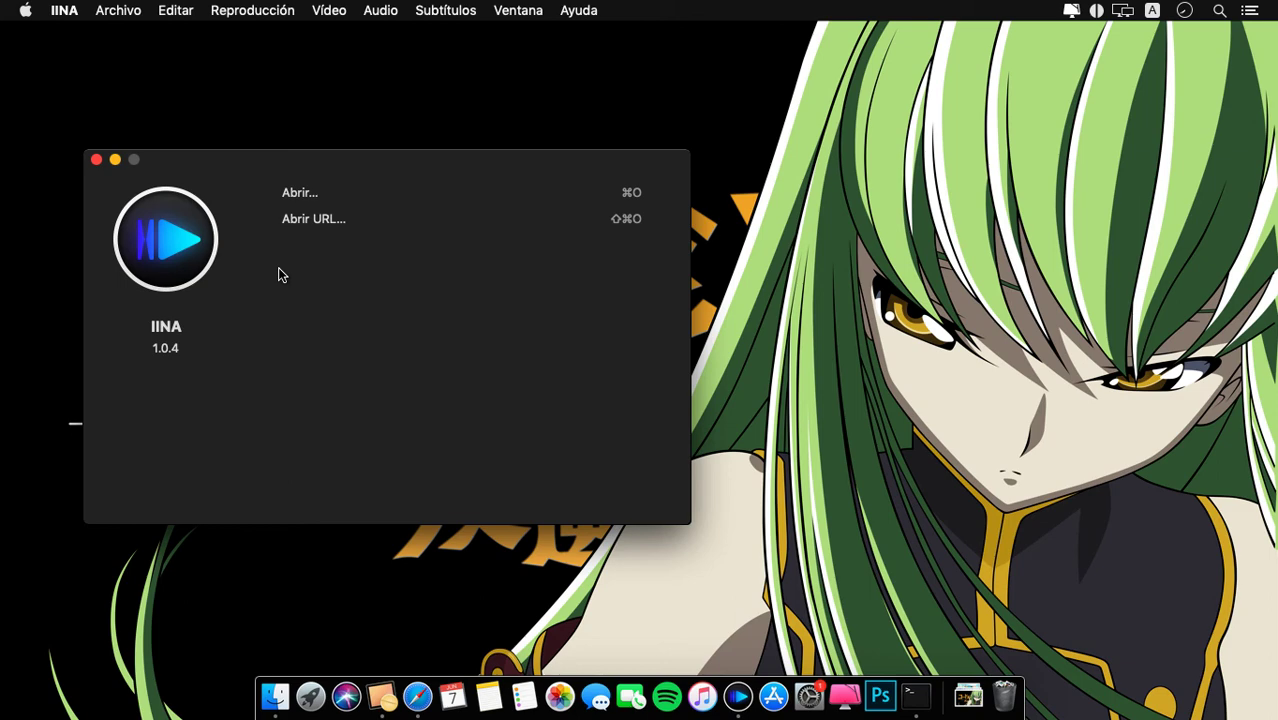
left_click(97, 161)
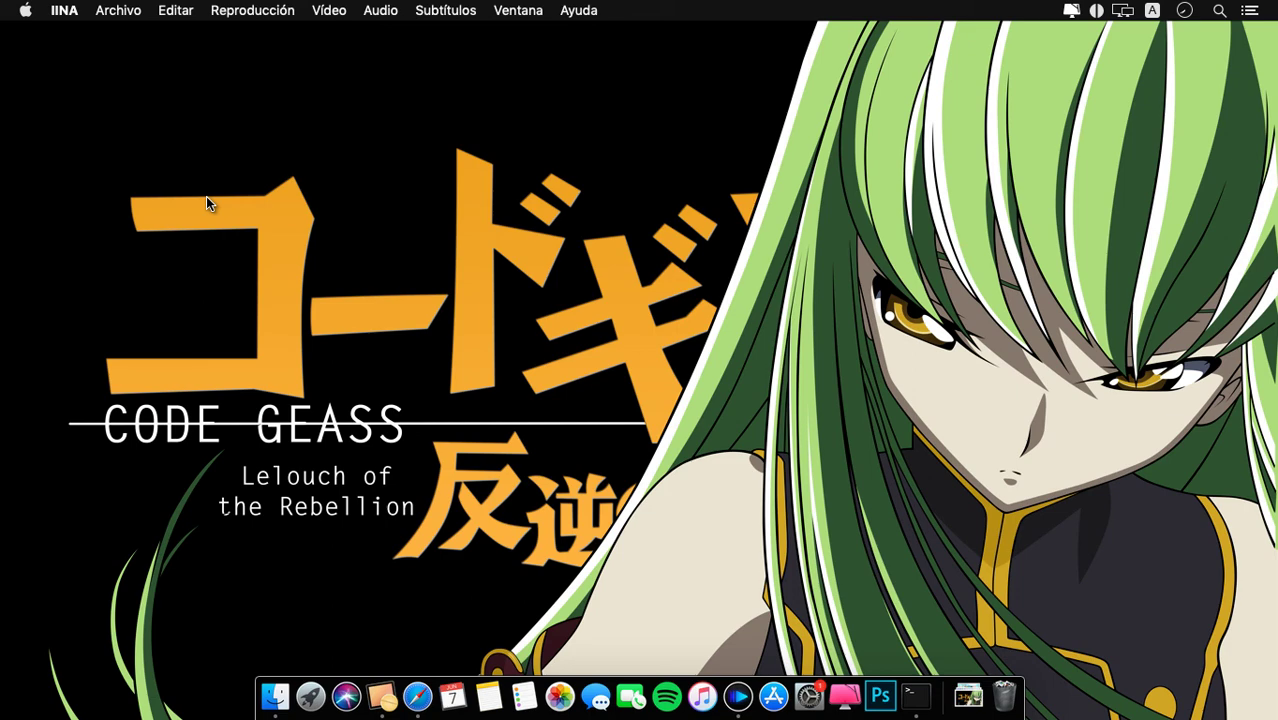
Step: Switch to Terminal, show the system's kernel information with uname -a, and close the Terminal window
left_click(916, 697)
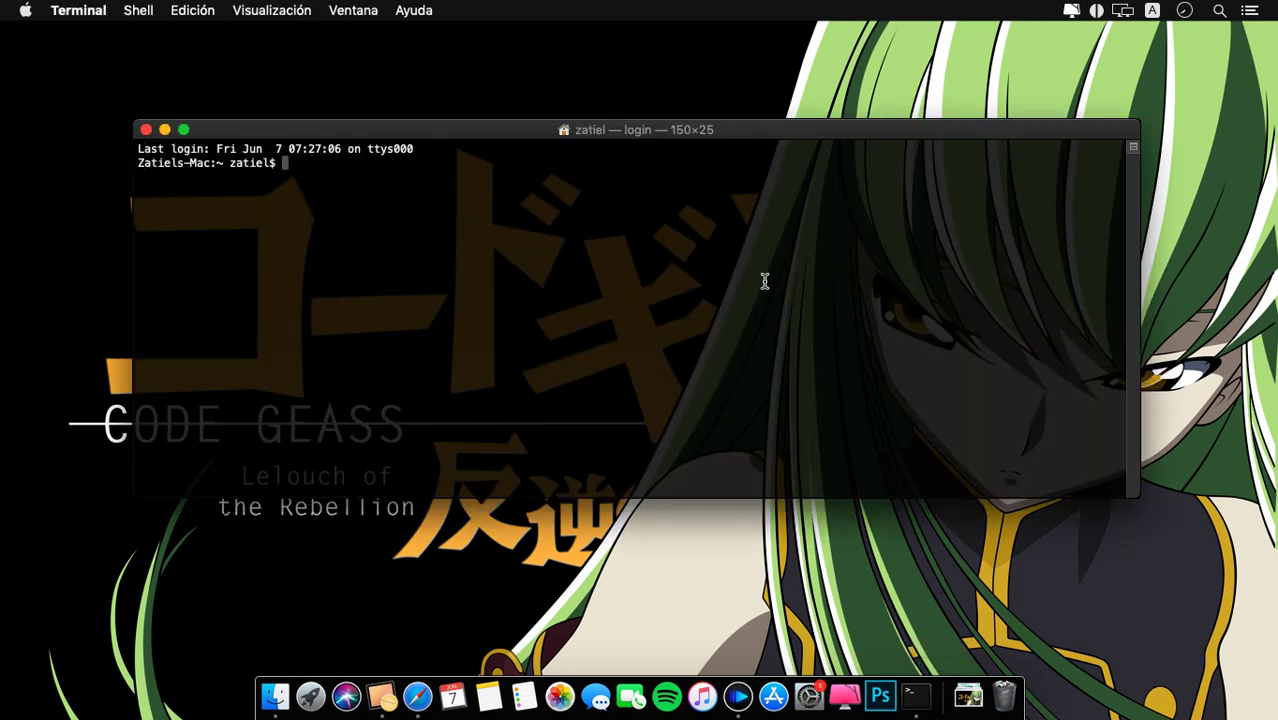
left_click_drag(476, 131, 383, 107)
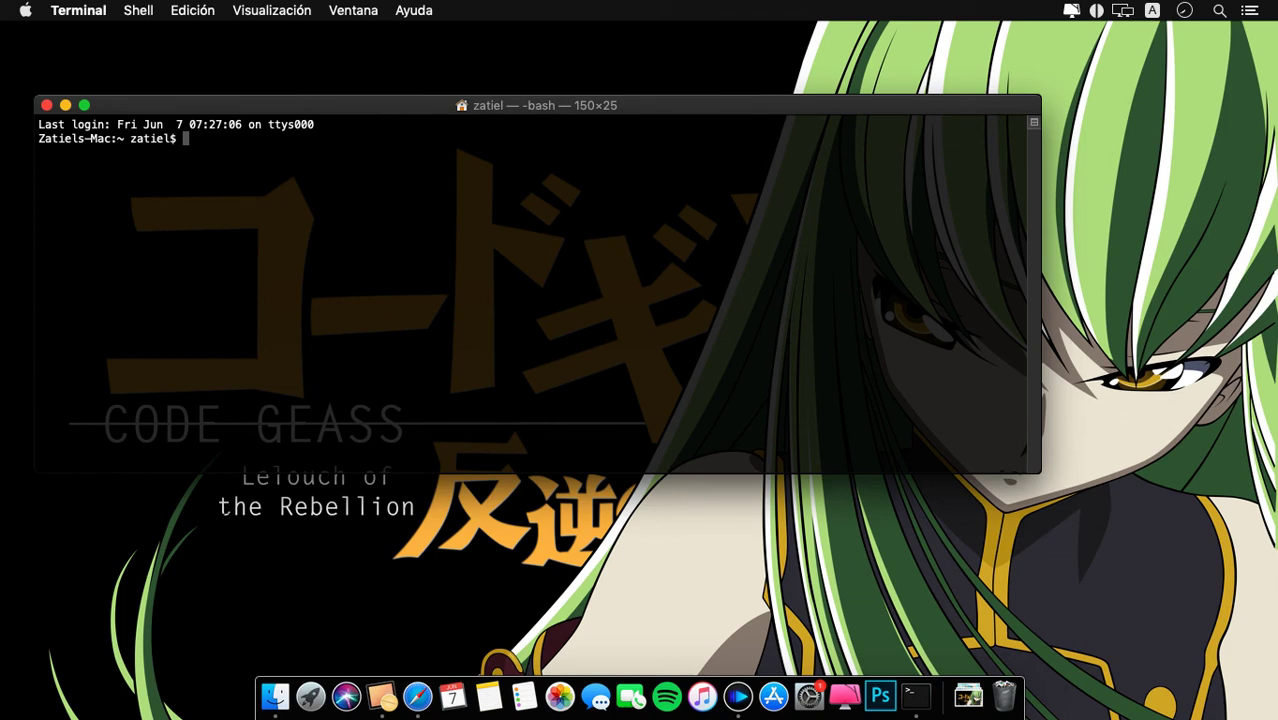
type("uname -a")
key("Return")
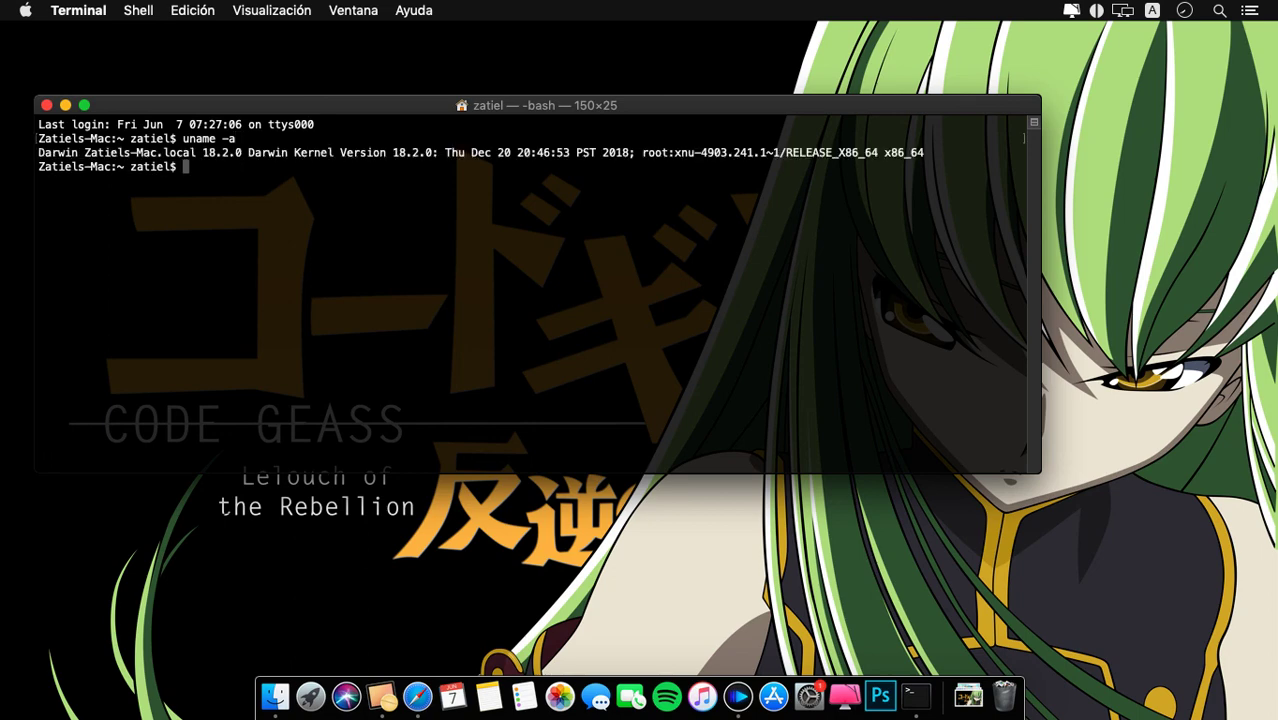
left_click(45, 105)
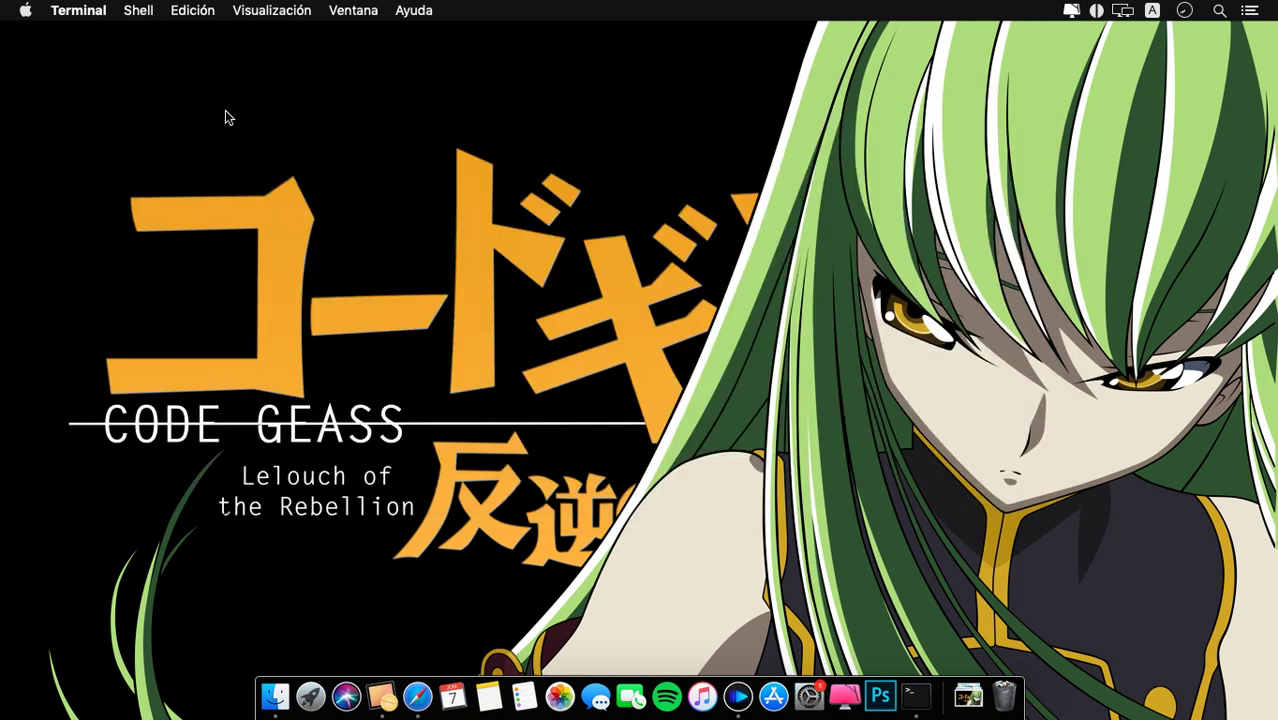